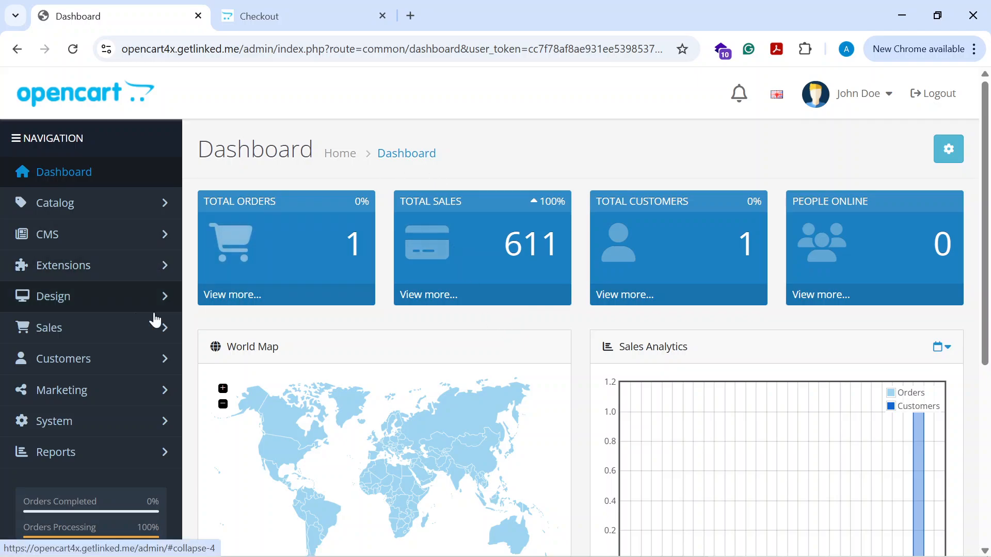
Open the sales orders list and review the choices offered by its Order Status filter.
left_click(118, 336)
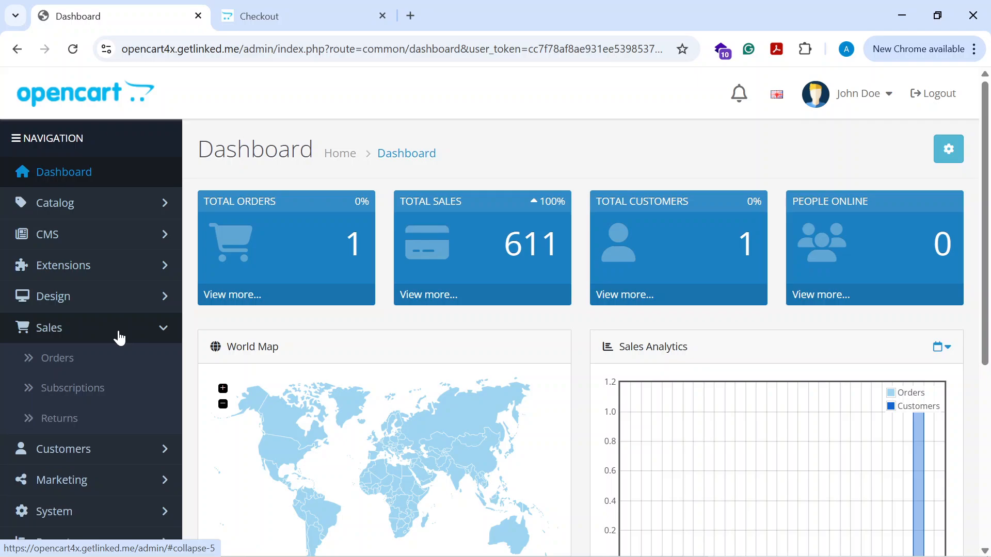
scroll(111, 341, "down", 1)
left_click(72, 282)
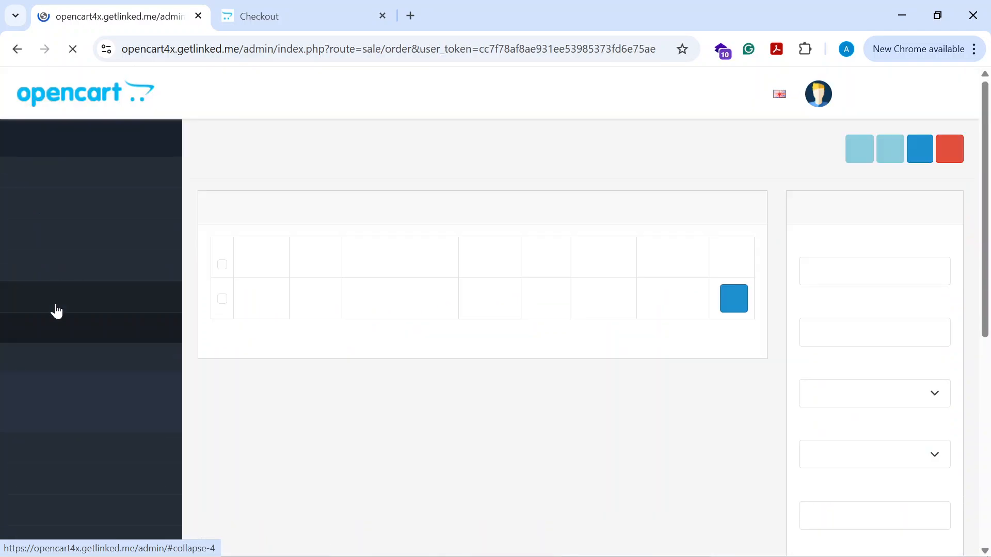
scroll(522, 269, "down", 1)
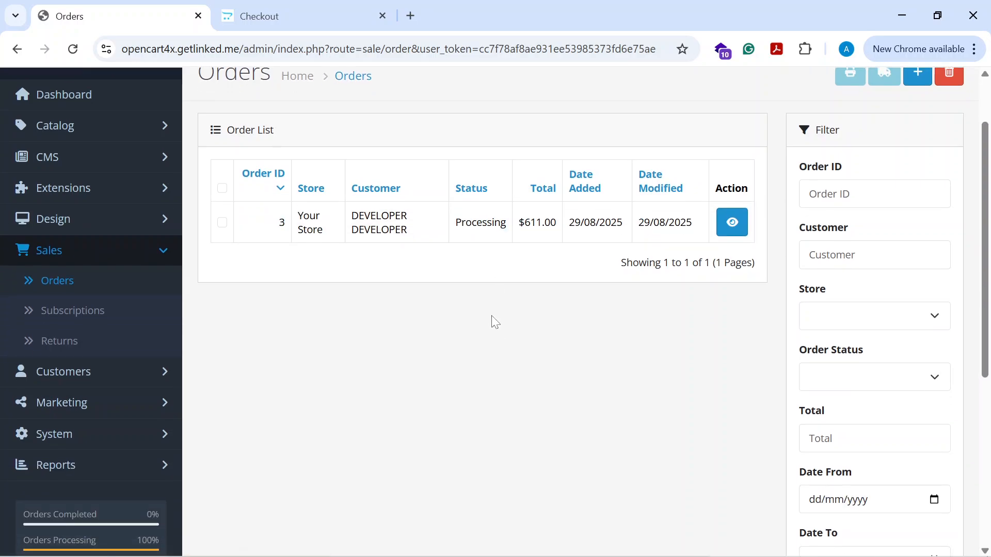
left_click(908, 389)
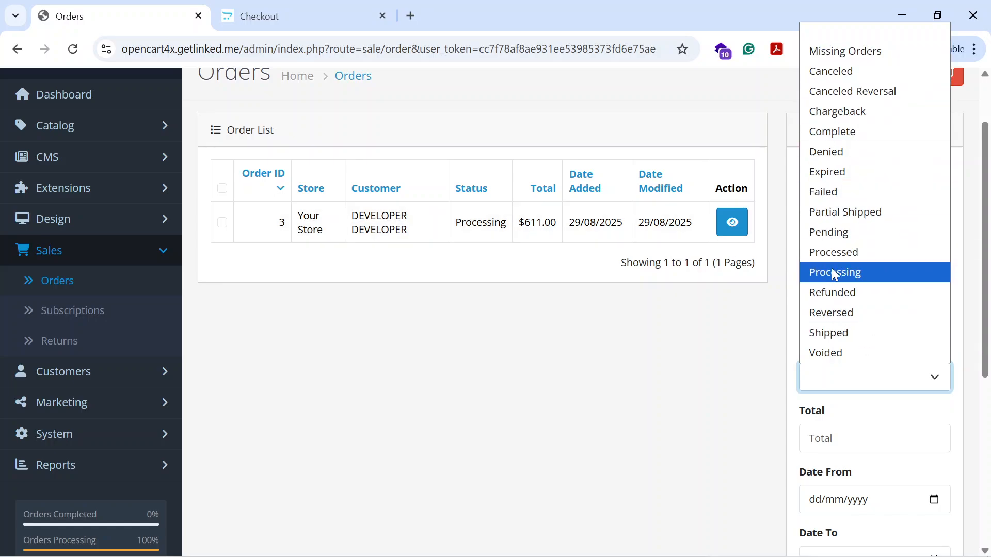
left_click(719, 407)
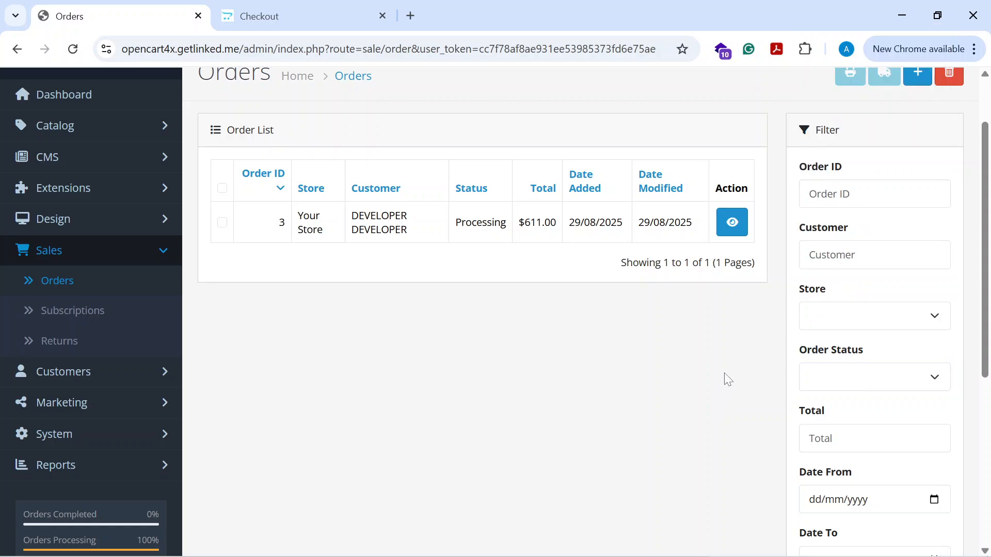
Open the details of the listed order with Processing status and go to its Add History section.
left_click(731, 222)
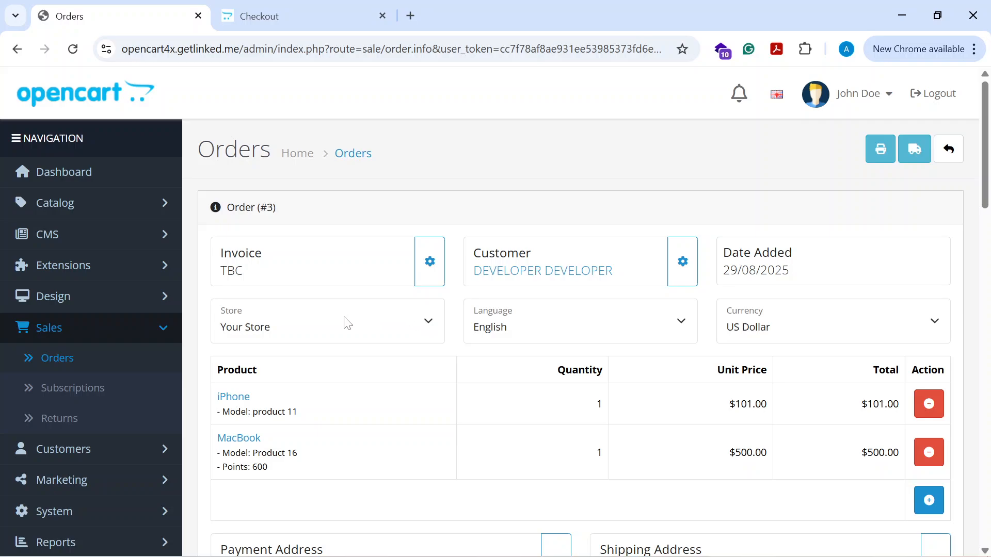
scroll(321, 317, "down", 1)
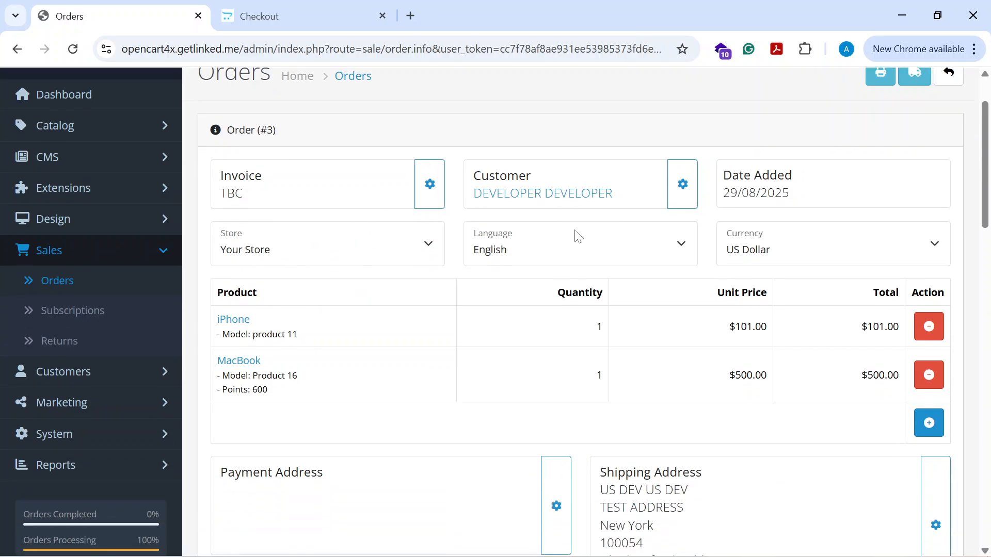
scroll(462, 278, "down", 15)
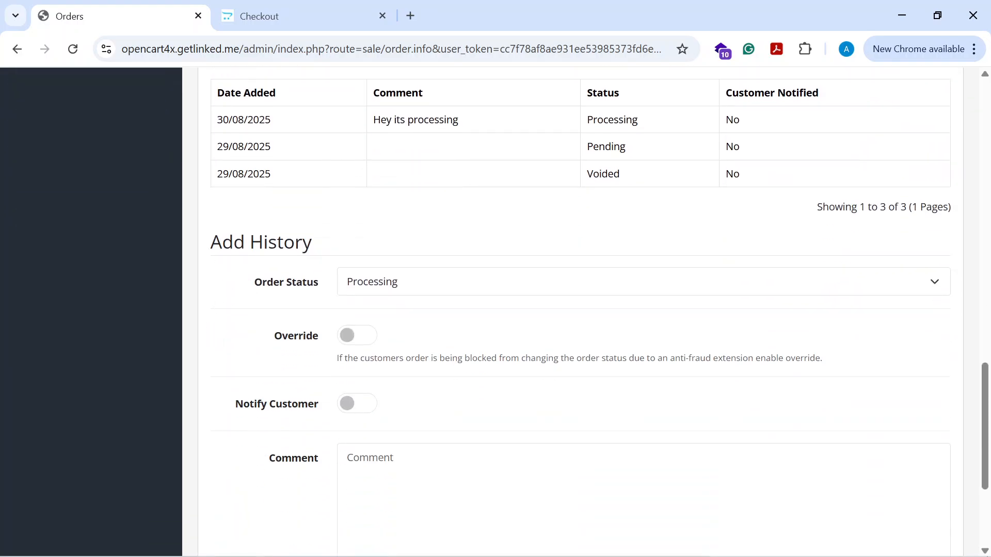
triple_click(374, 245)
scroll(192, 294, "down", 1)
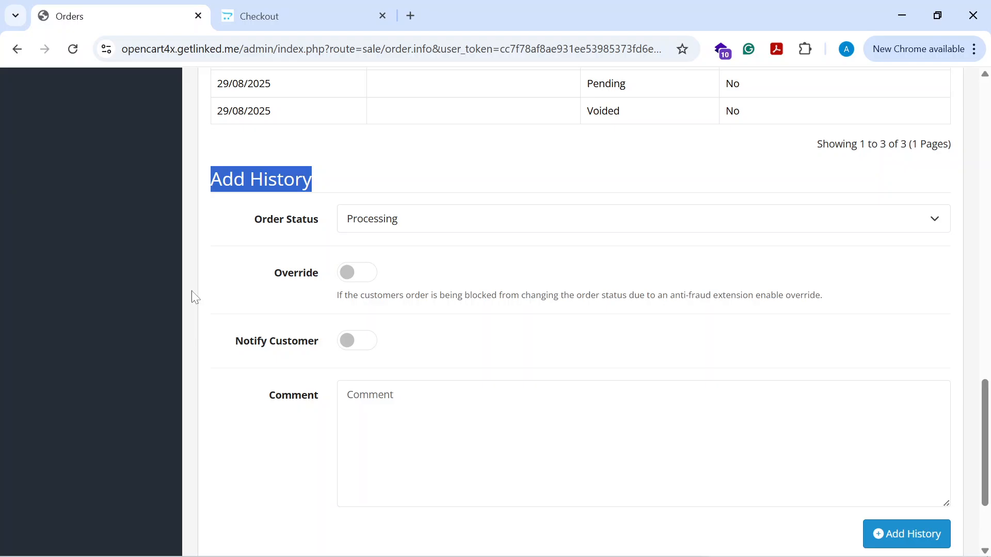
Add a history entry with order status Processed and check it in the order's history table.
left_click(268, 205)
left_click_drag(252, 206, 299, 207)
left_click(413, 212)
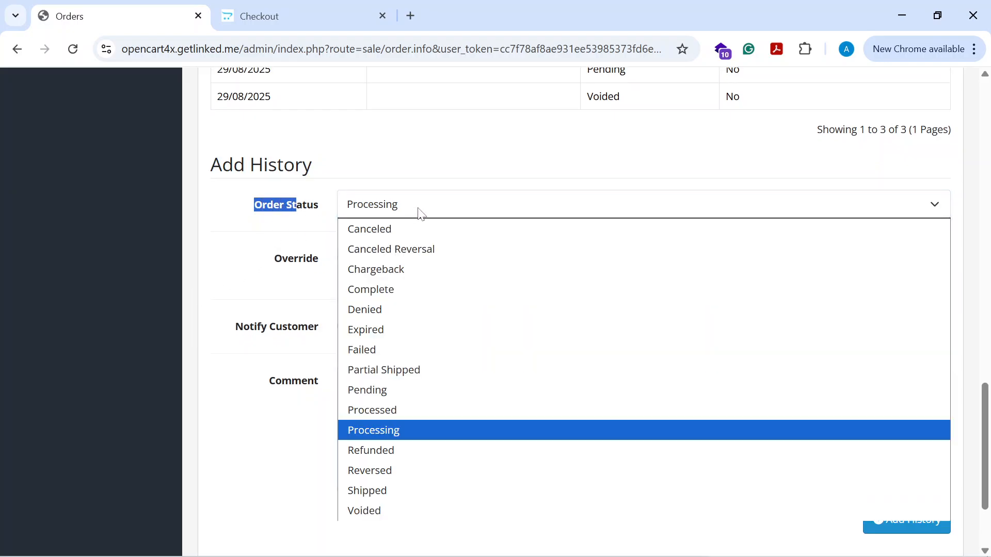
left_click(382, 410)
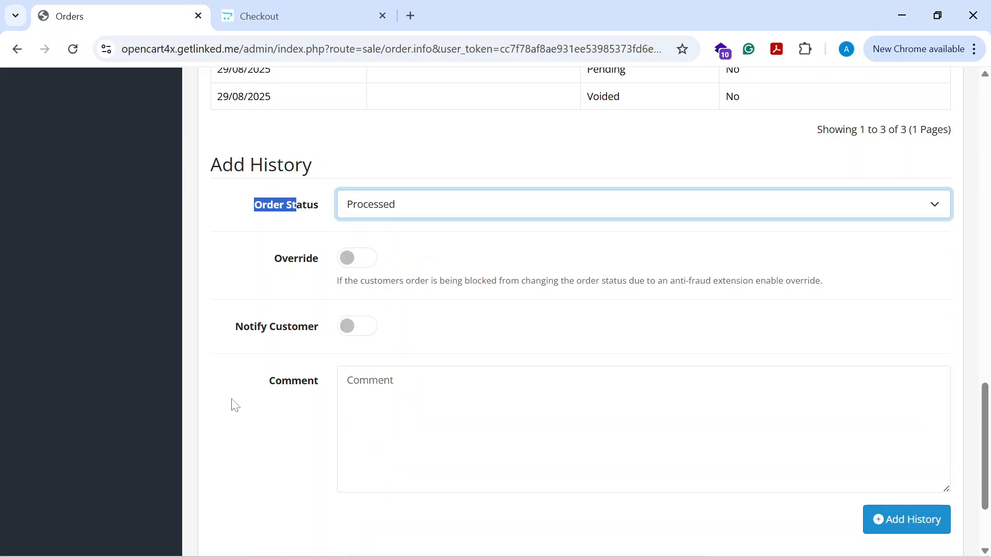
left_click(877, 519)
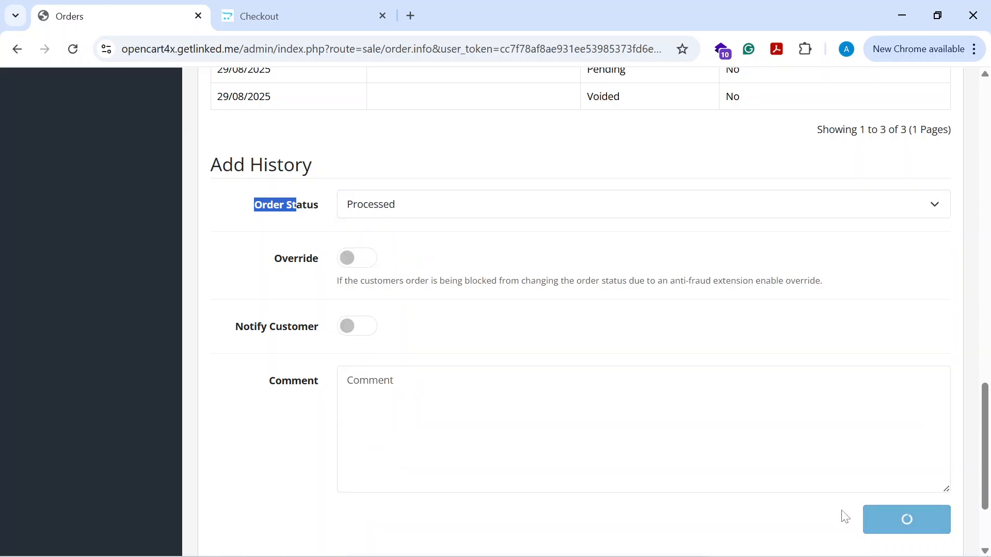
scroll(219, 240, "up", 4)
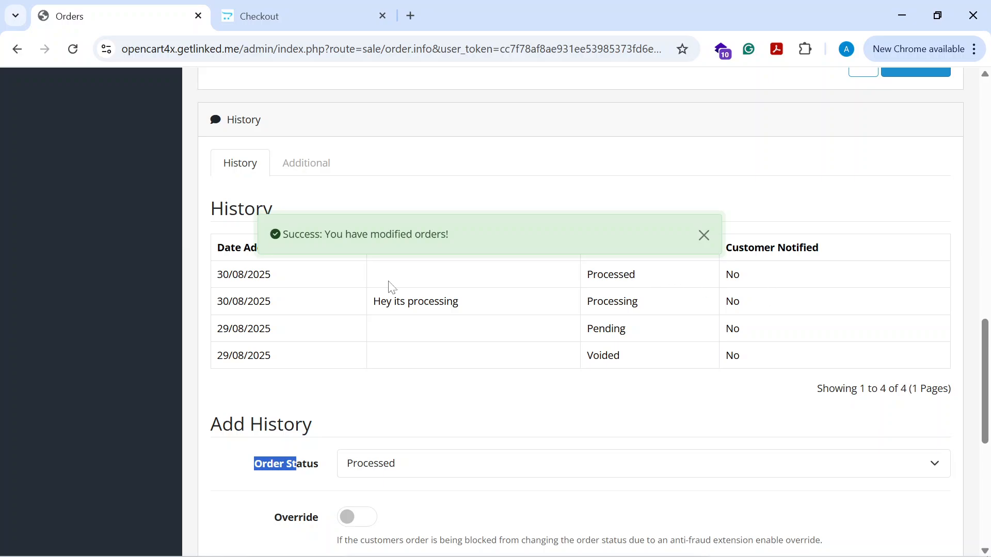
scroll(277, 294, "up", 3)
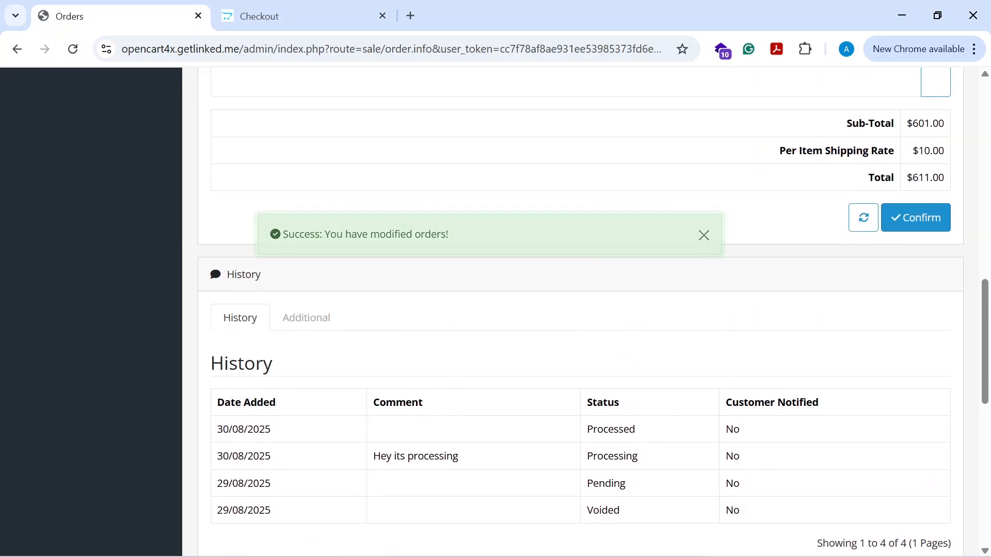
left_click_drag(641, 433, 554, 436)
left_click(653, 429)
Open the default store's system settings for editing and show its Option settings.
scroll(36, 178, "up", 10)
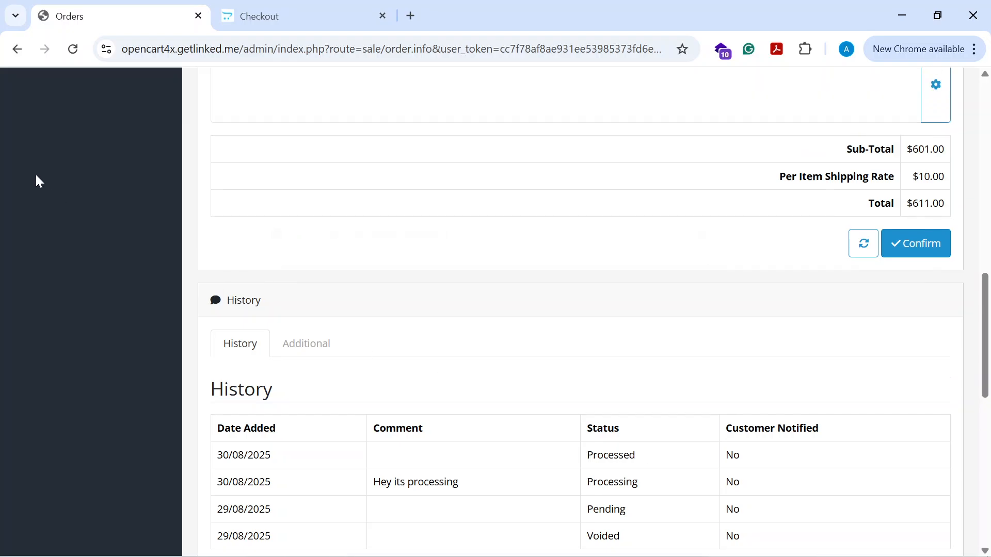
scroll(36, 177, "up", 3)
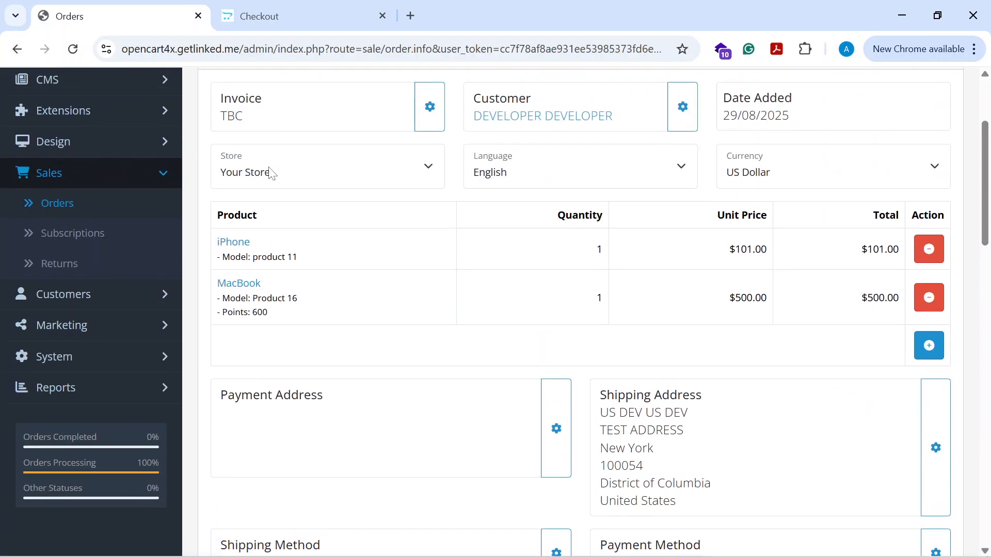
left_click(175, 363)
scroll(101, 261, "down", 5)
left_click(88, 154)
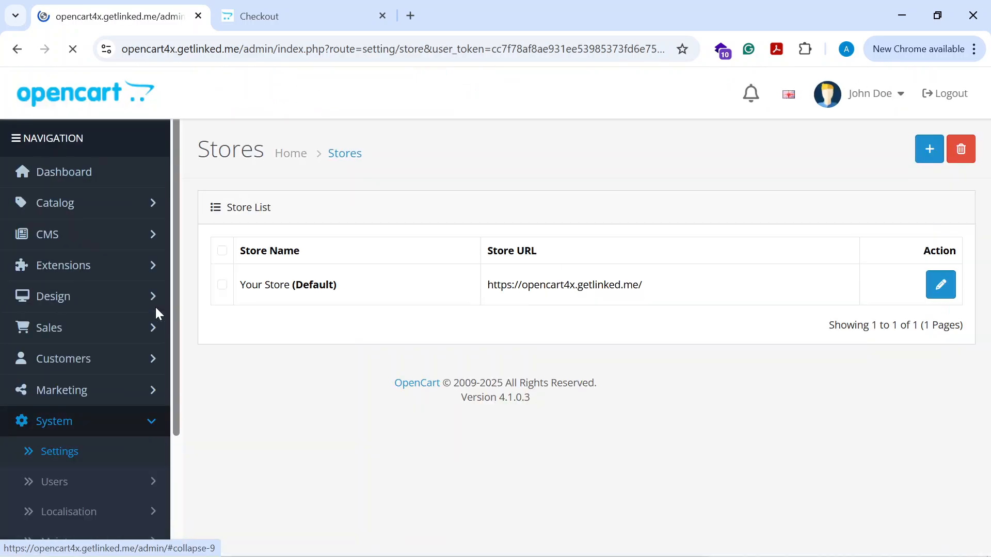
left_click(941, 284)
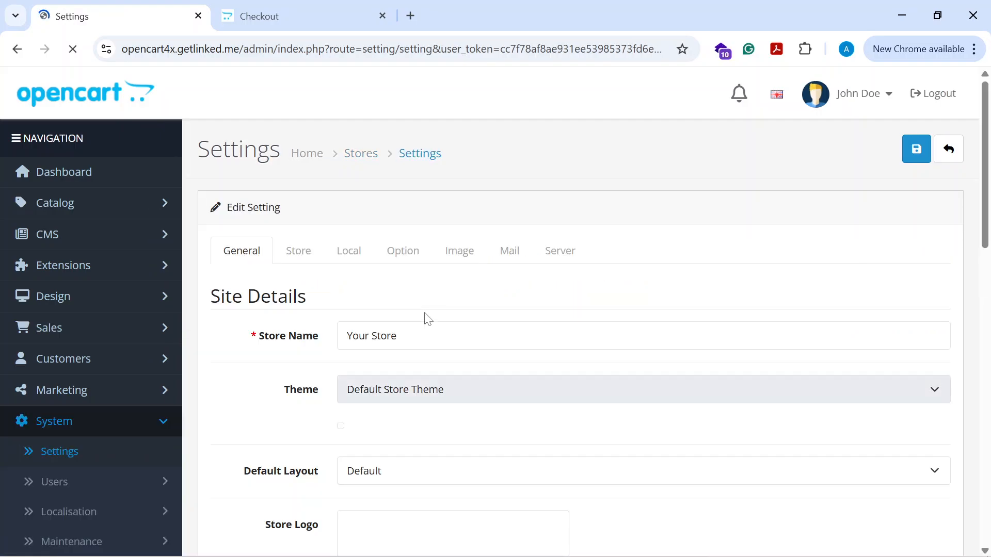
scroll(287, 321, "down", 2)
left_click(388, 181)
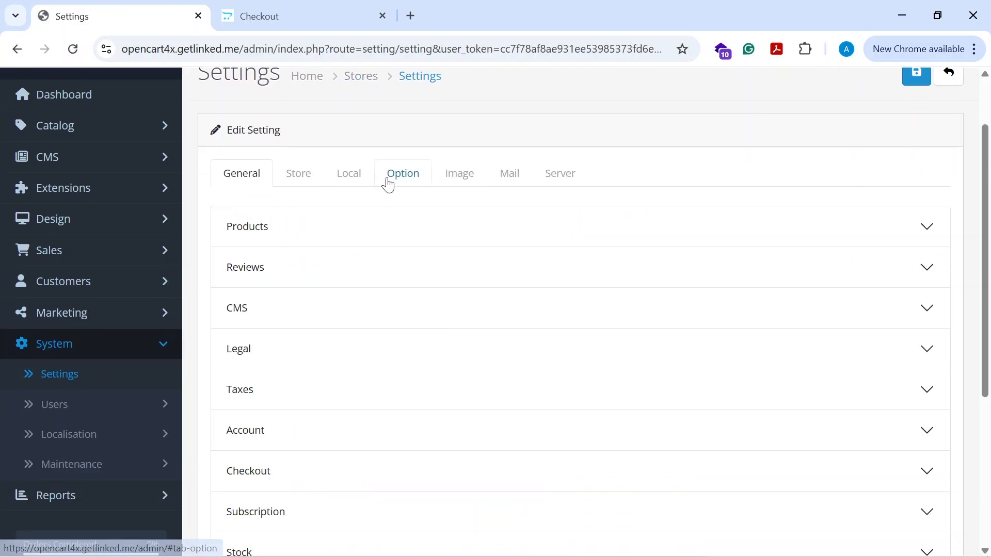
Look through the store's Option, Local and Store settings for the order status configuration.
scroll(343, 274, "down", 5)
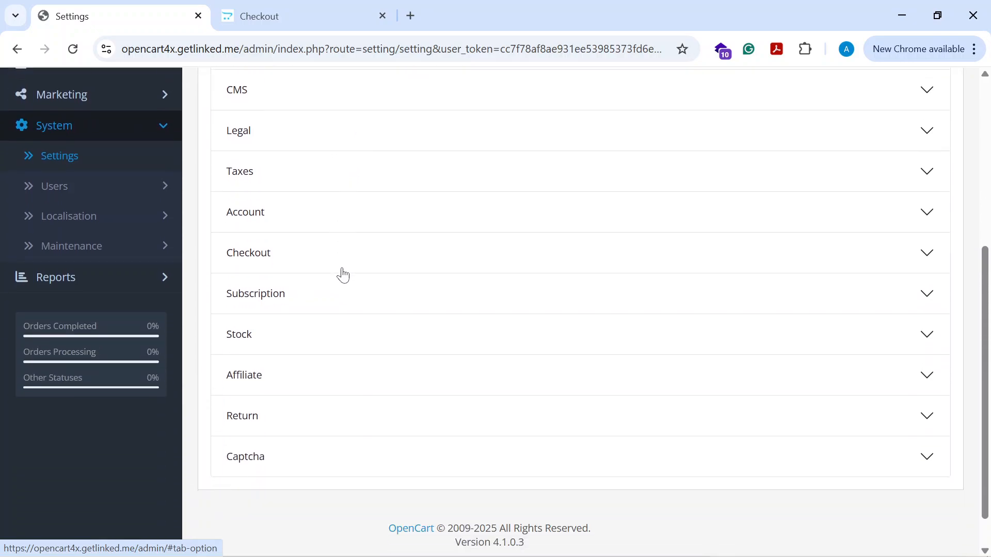
scroll(343, 273, "up", 6)
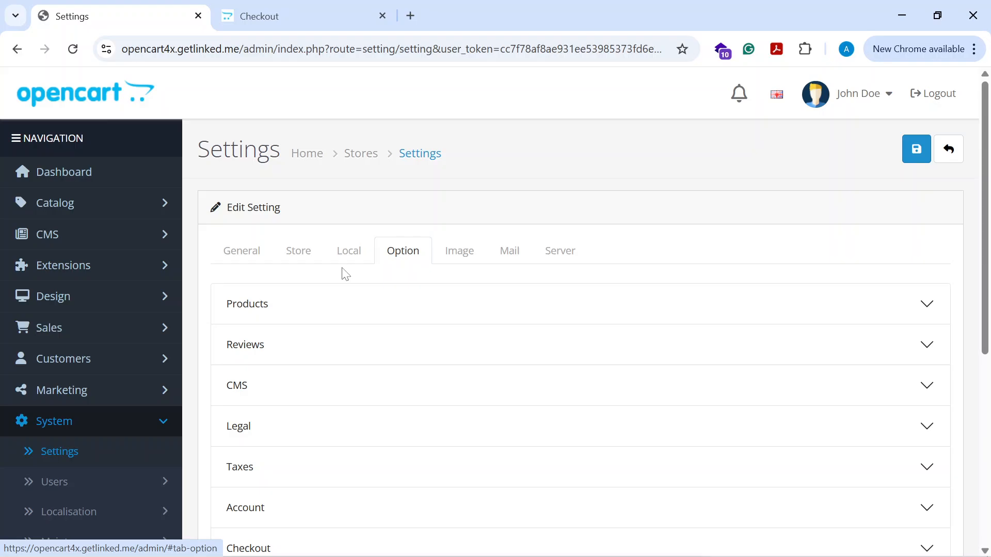
left_click(342, 255)
scroll(302, 284, "down", 10)
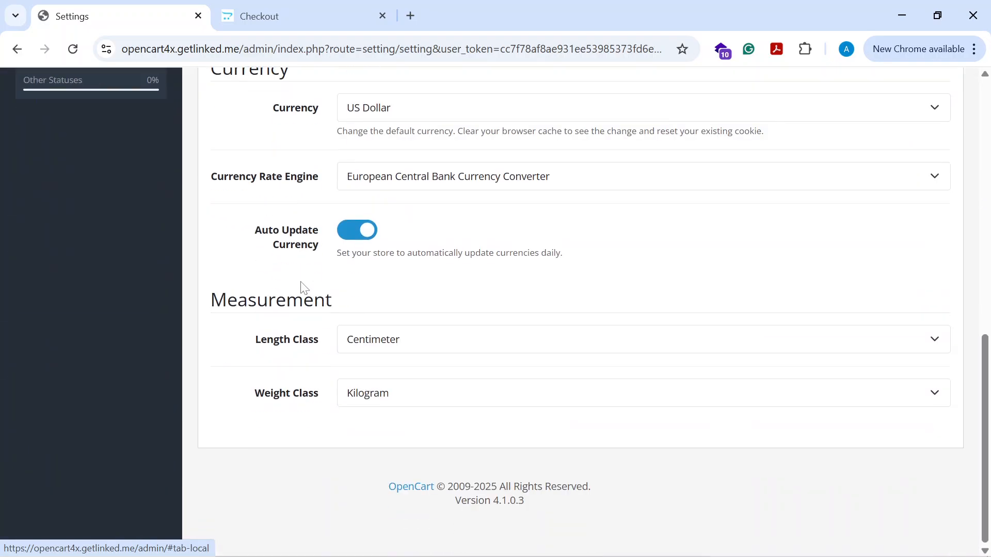
scroll(305, 273, "up", 10)
left_click(298, 123)
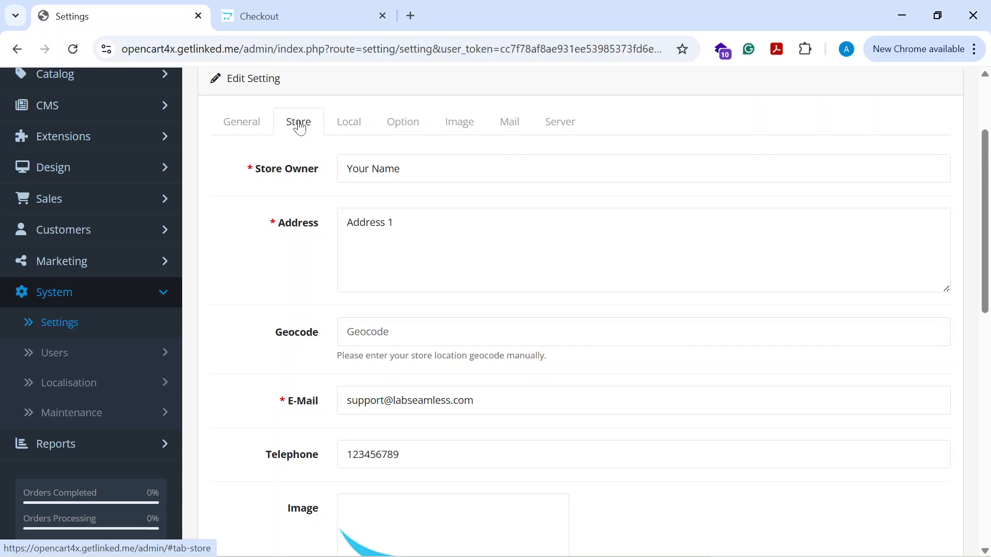
Return to the store's Option settings and expand the Checkout section.
left_click(402, 122)
scroll(363, 319, "down", 1)
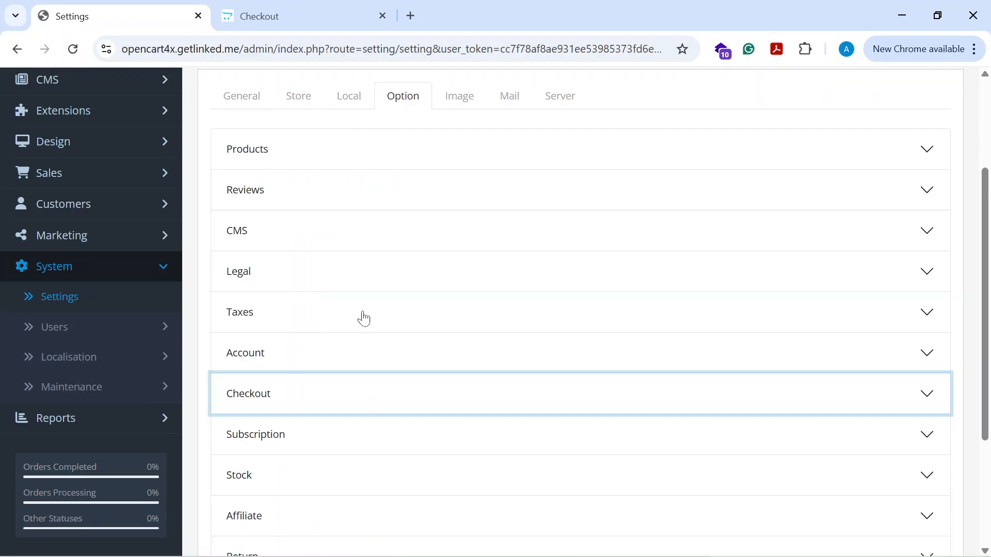
scroll(387, 279, "up", 3)
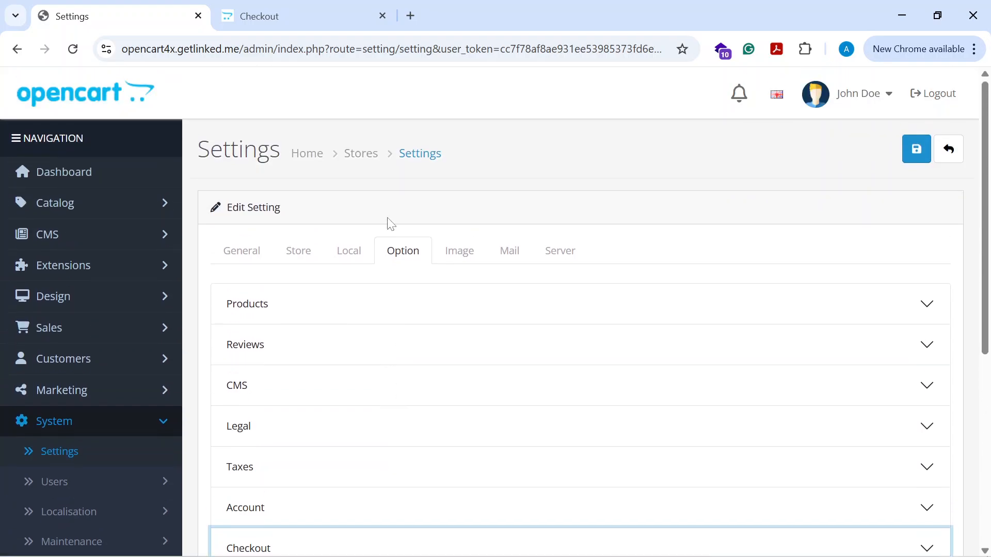
scroll(387, 278, "down", 5)
left_click(284, 333)
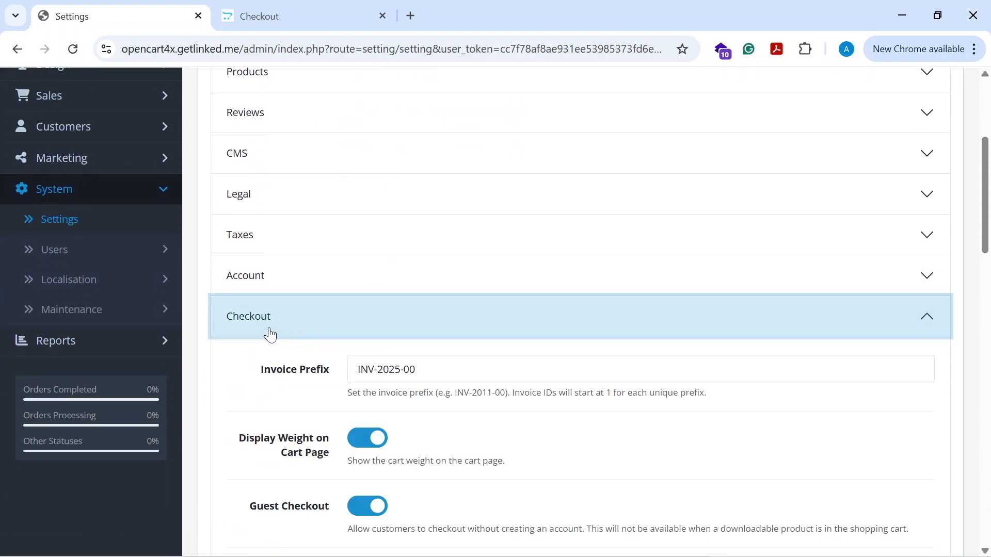
Examine the default Order Status setting under Checkout and the statuses it offers.
scroll(292, 341, "down", 3)
scroll(261, 336, "down", 7)
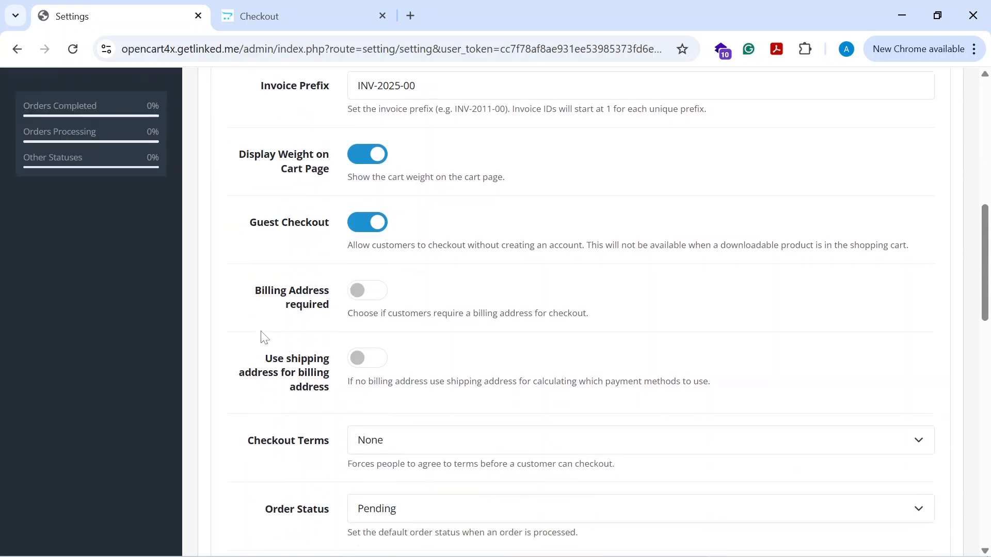
scroll(264, 333, "down", 2)
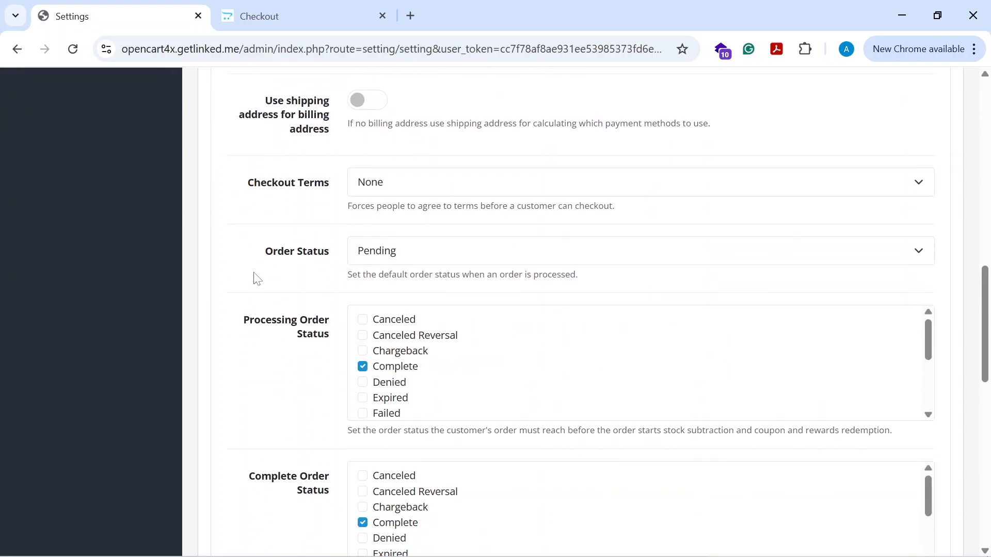
left_click_drag(586, 269, 324, 283)
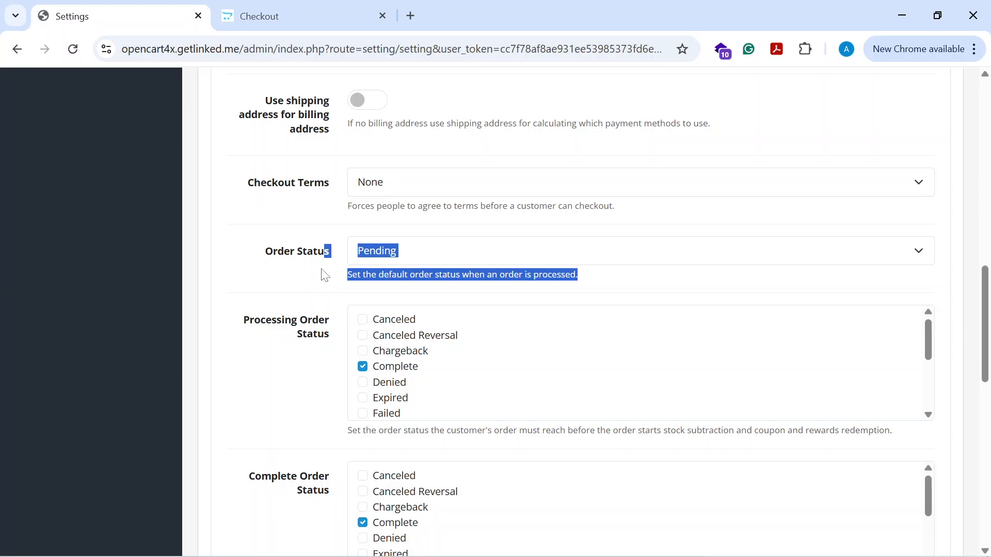
left_click(325, 275)
left_click(388, 259)
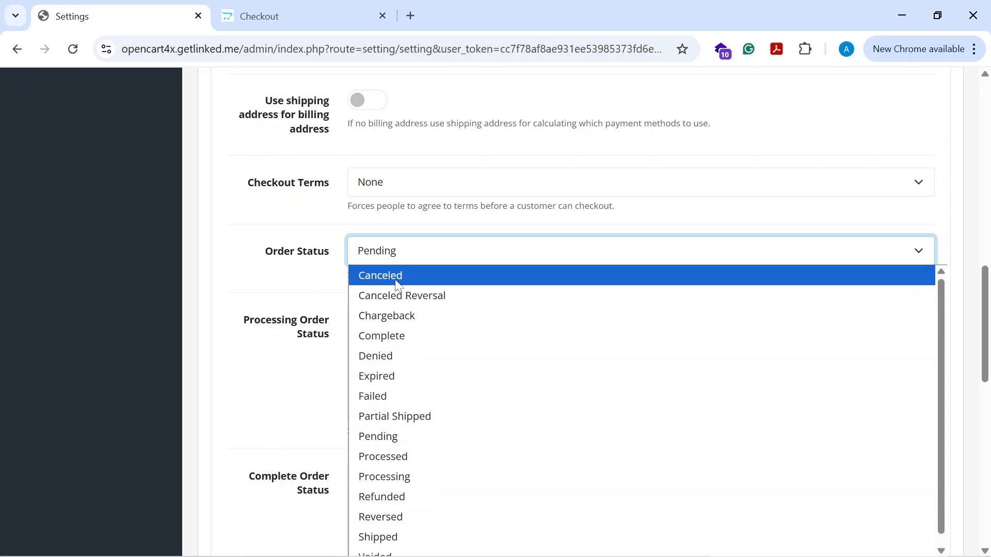
left_click(290, 291)
Examine which statuses are selected for Processing Order Status in the Checkout settings.
scroll(265, 306, "down", 1)
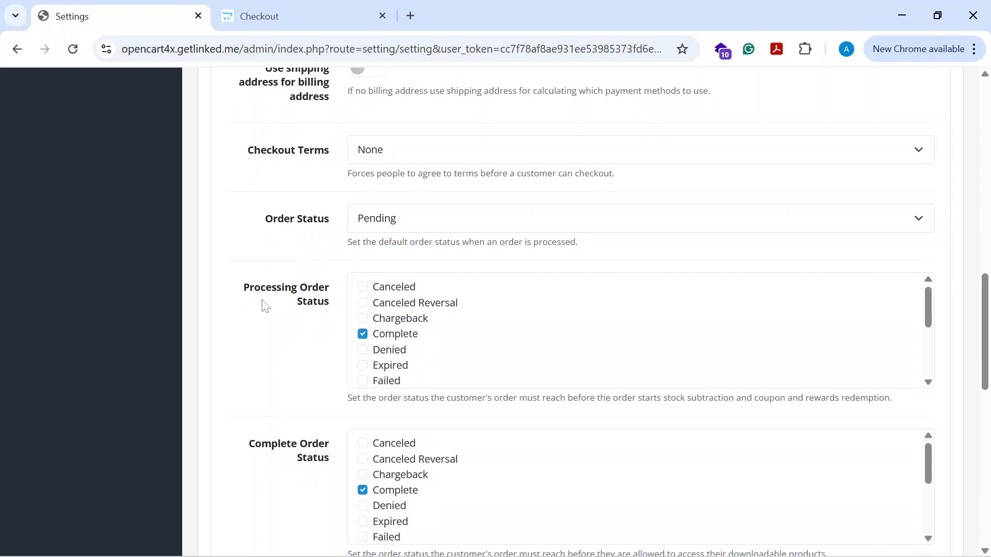
scroll(265, 306, "down", 2)
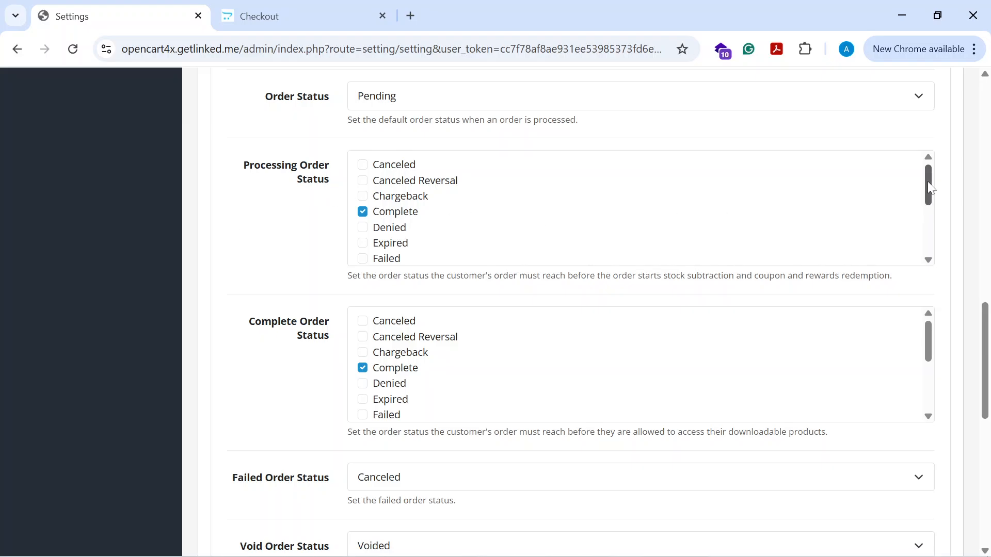
mouse_move(928, 187)
left_mouse_down()
mouse_move(918, 219)
mouse_move(925, 233)
mouse_move(925, 184)
mouse_move(929, 245)
mouse_move(925, 168)
mouse_move(923, 212)
mouse_move(926, 195)
left_mouse_up()
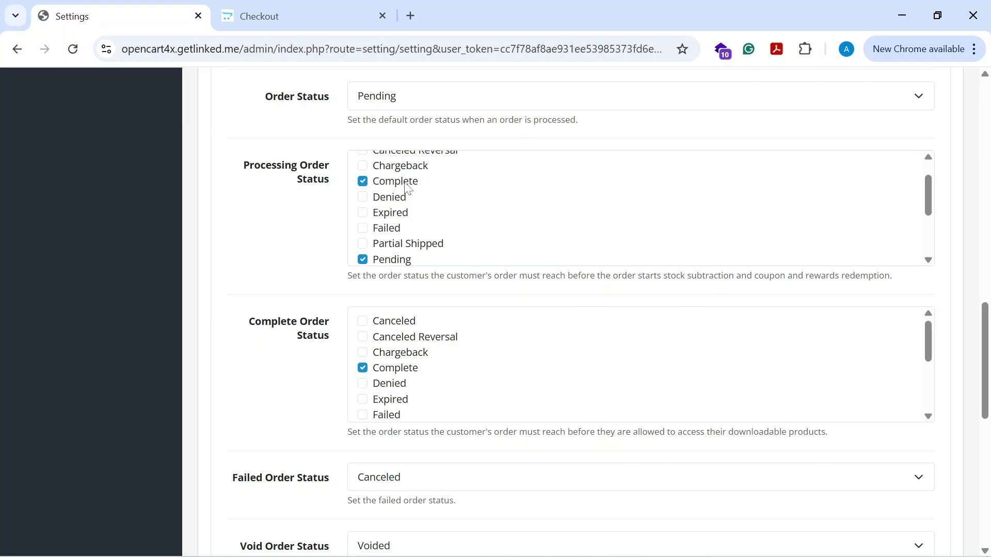
scroll(402, 242, "down", 2)
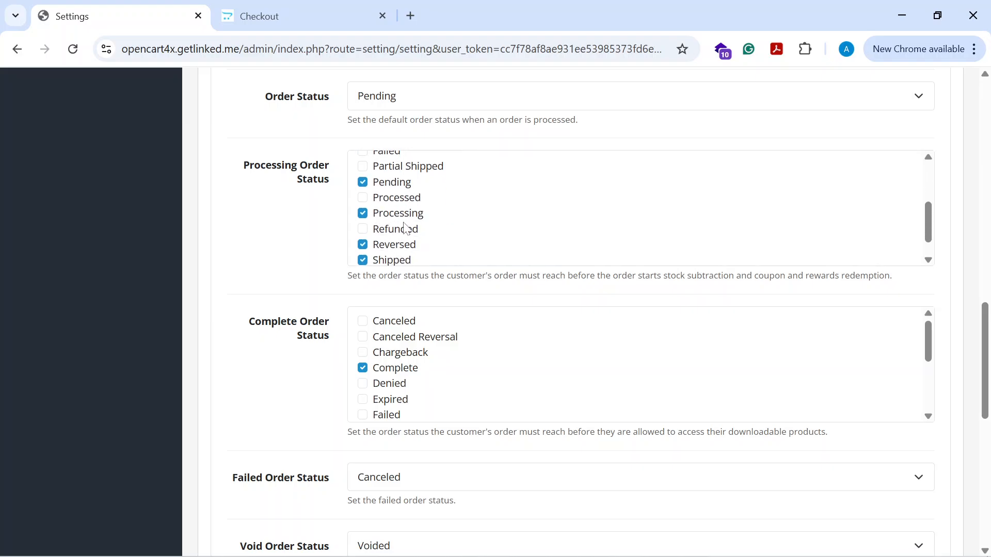
scroll(289, 186, "down", 2)
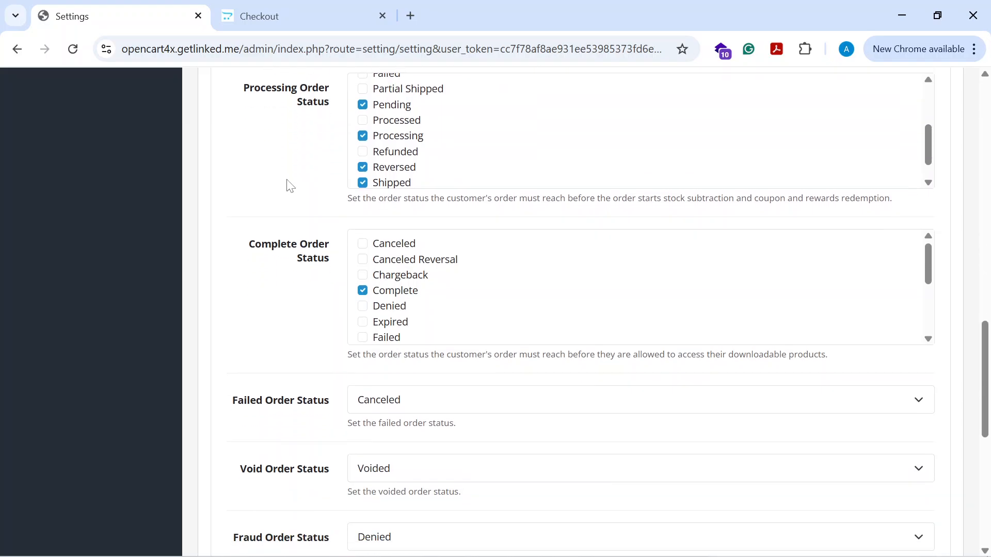
Examine which statuses are selected for Complete Order Status in the Checkout settings.
scroll(287, 186, "up", 3)
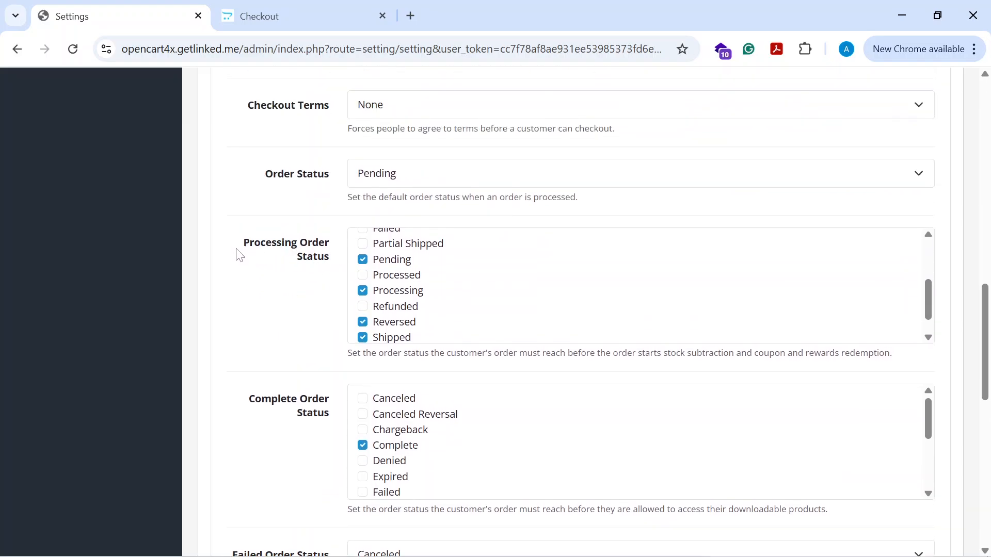
scroll(310, 270, "down", 2)
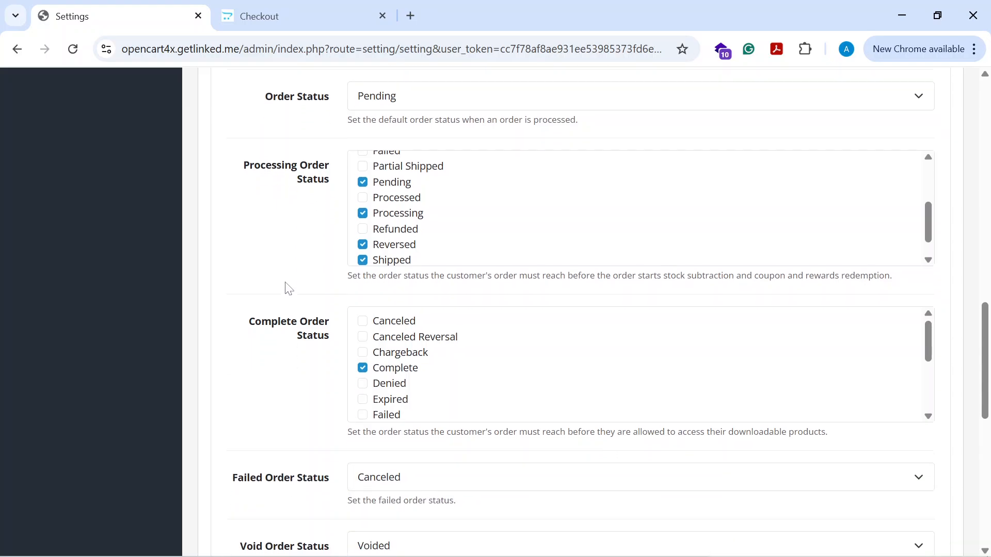
scroll(331, 336, "down", 1)
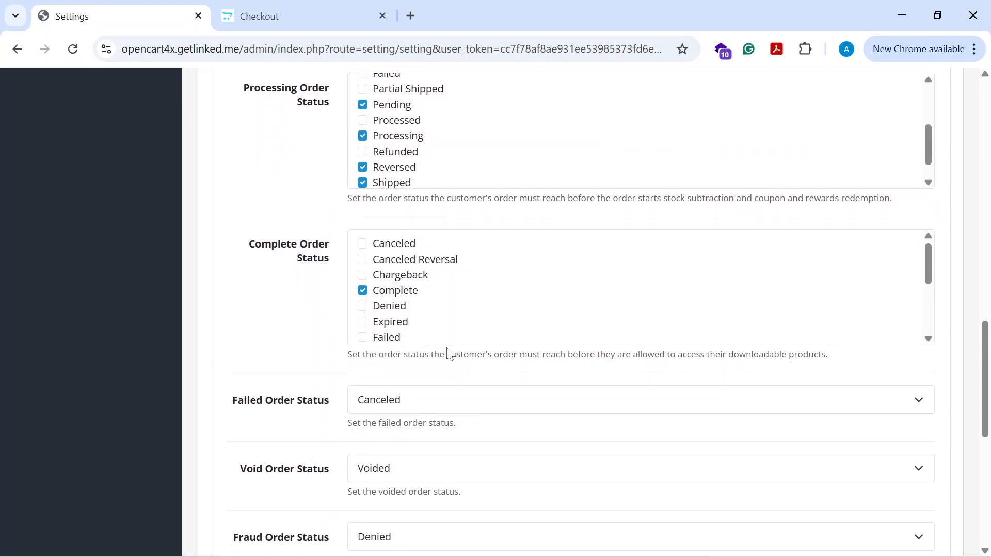
scroll(432, 302, "down", 1)
scroll(432, 302, "down", 1)
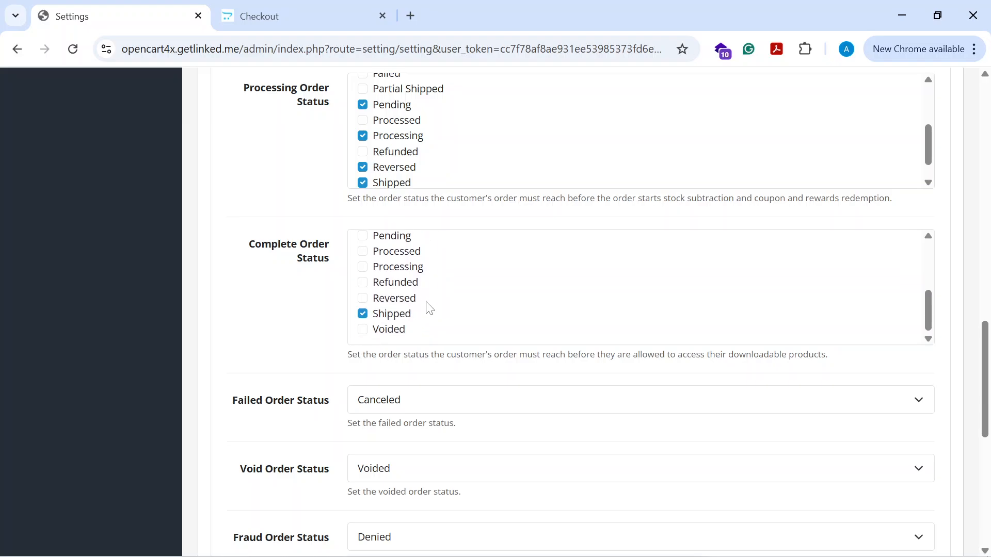
scroll(426, 307, "up", 3)
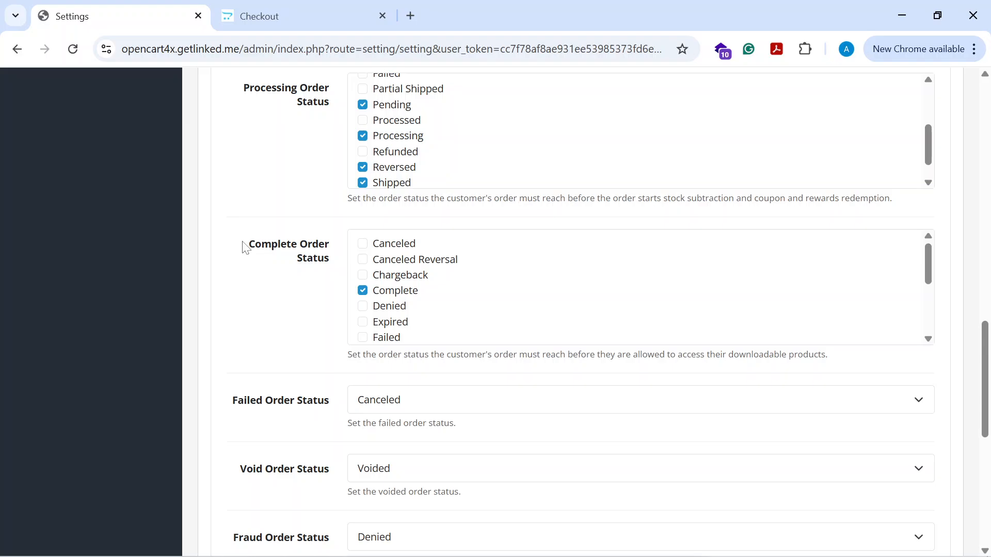
Set the Failed Order Status to Failed in the Checkout settings and save the store settings.
scroll(325, 263, "down", 3)
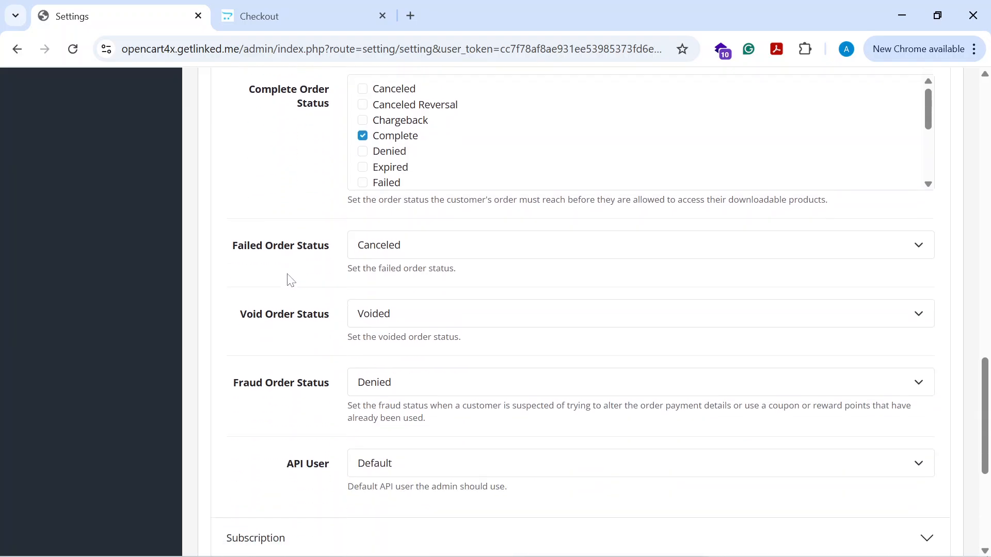
left_click(400, 247)
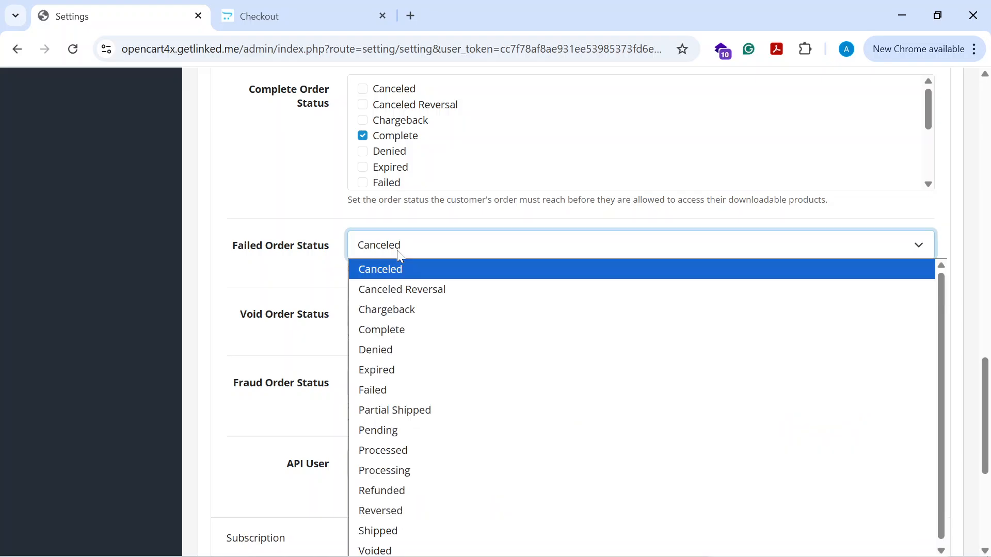
left_click(384, 392)
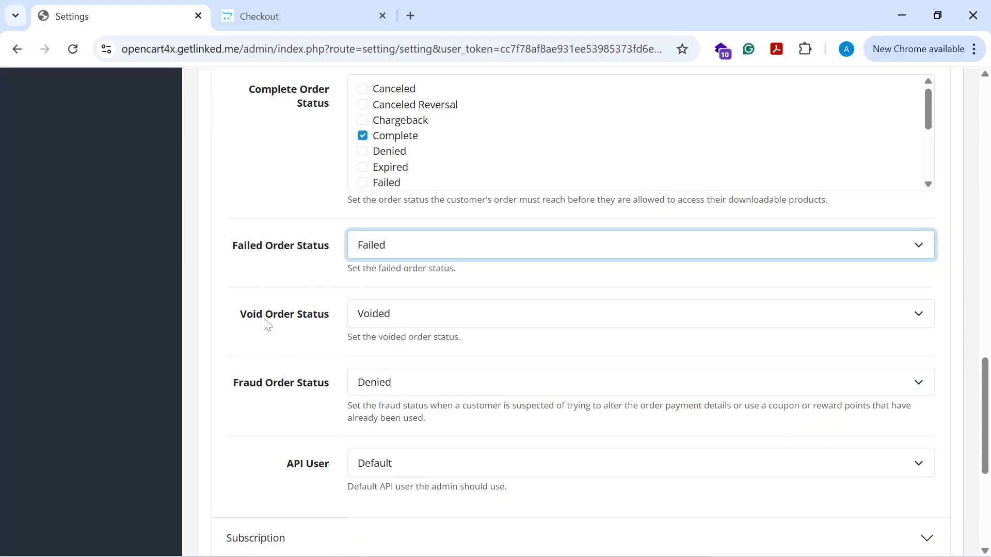
scroll(250, 274, "down", 1)
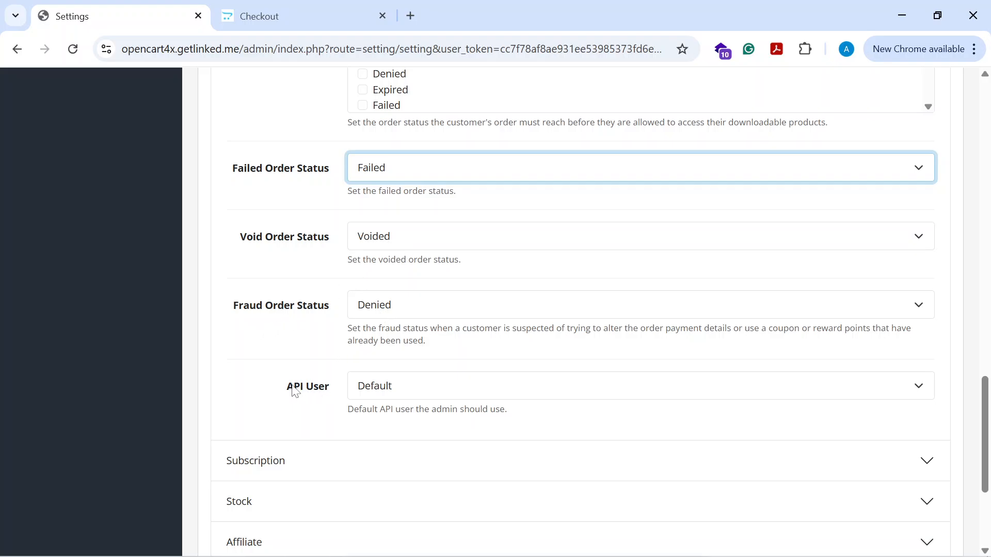
scroll(318, 351, "up", 5)
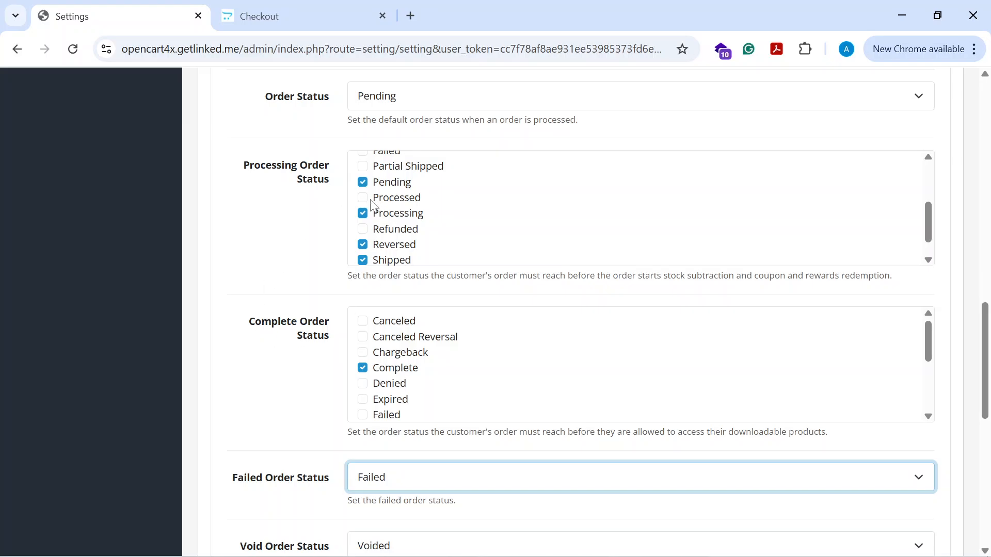
scroll(253, 328, "up", 20)
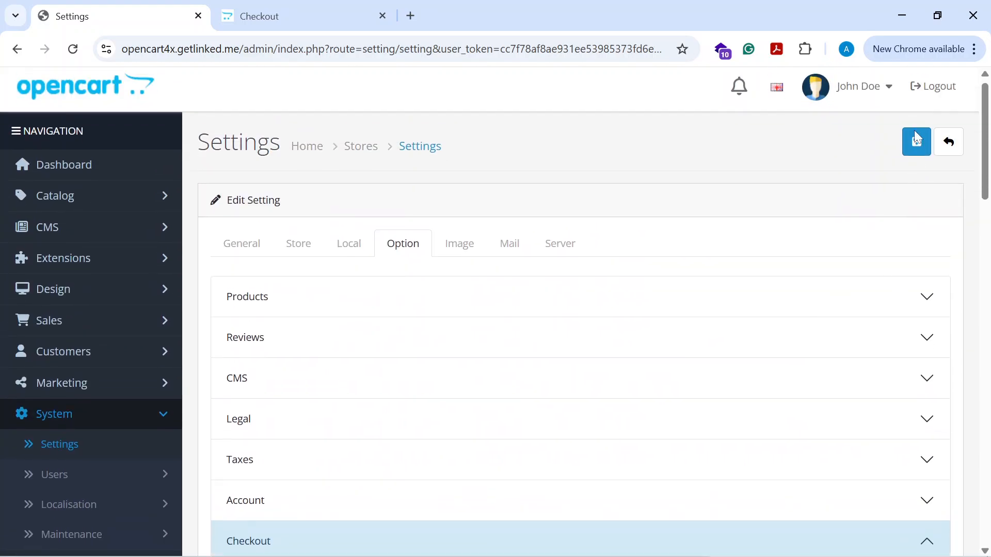
left_click(916, 139)
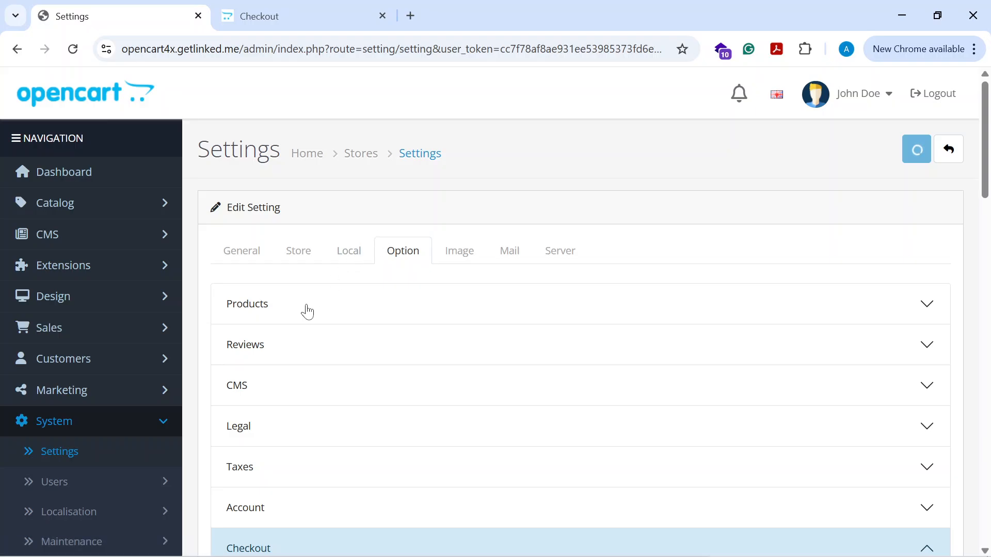
Open the store's reports and choose the Sales Report as the report type.
scroll(91, 376, "down", 3)
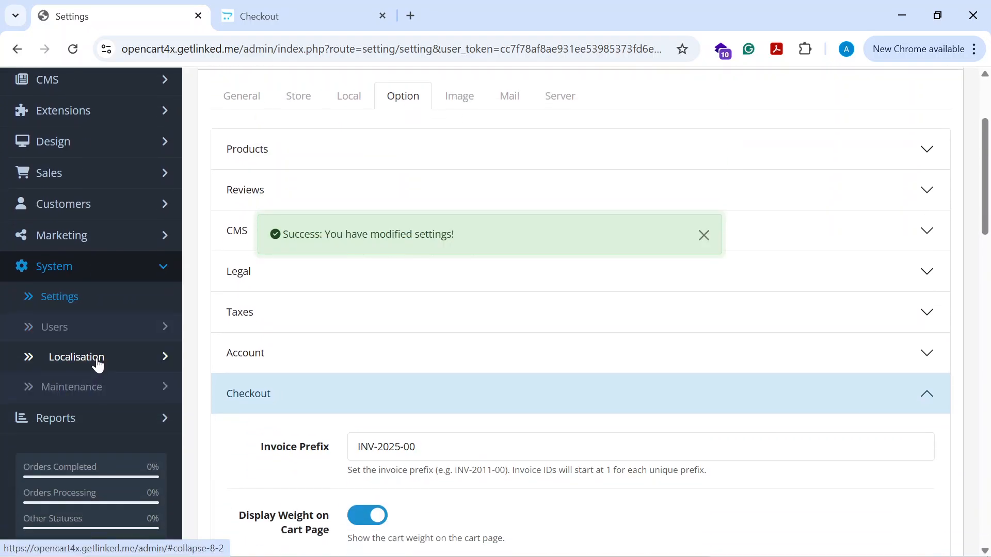
scroll(98, 365, "down", 3)
left_click(137, 274)
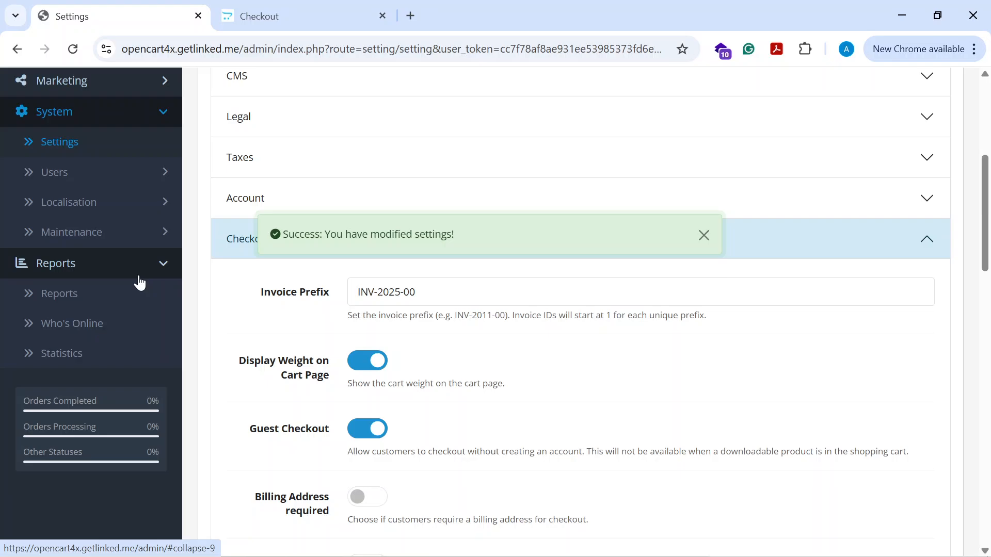
left_click(119, 302)
left_click(365, 273)
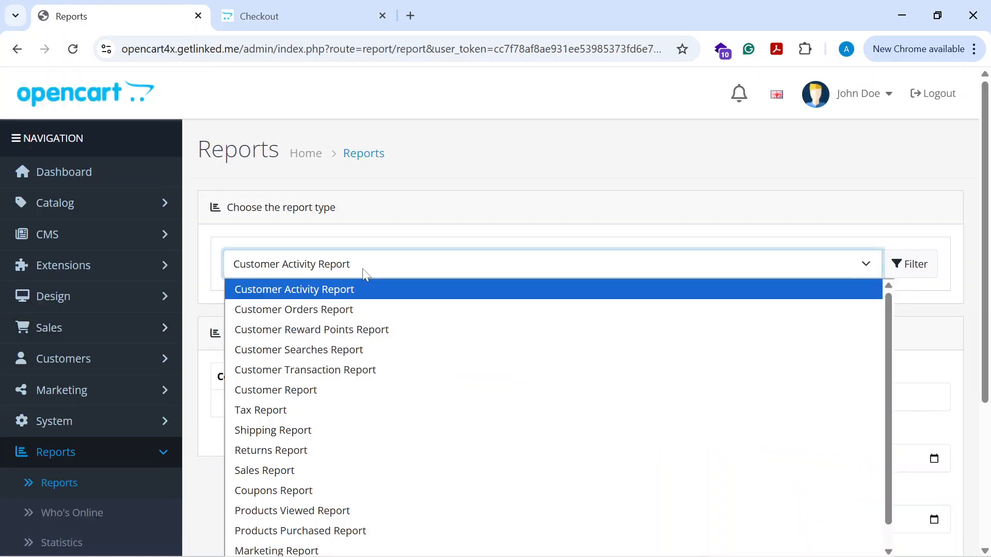
left_click(284, 470)
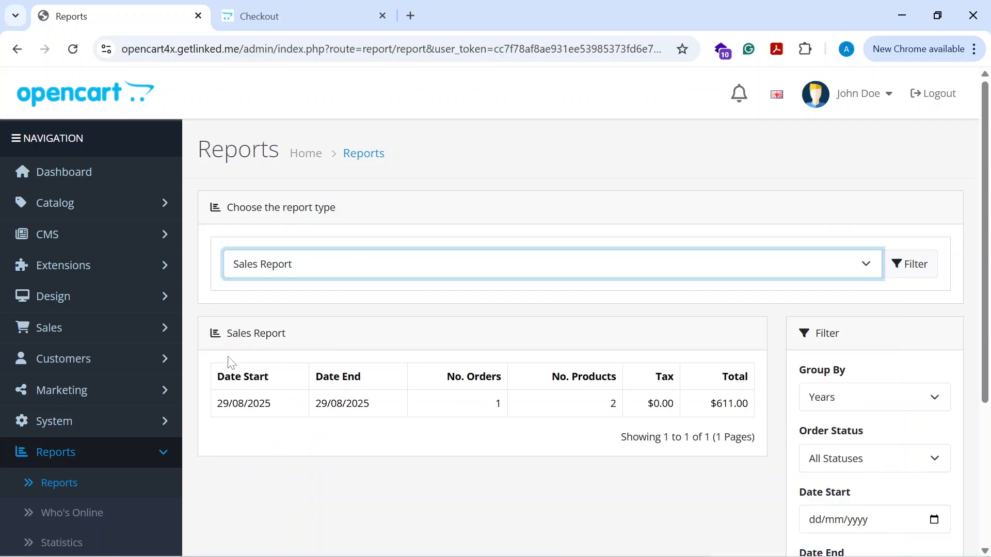
Filter the Sales Report by the Pending order status and look through the other statuses offered.
scroll(521, 330, "down", 5)
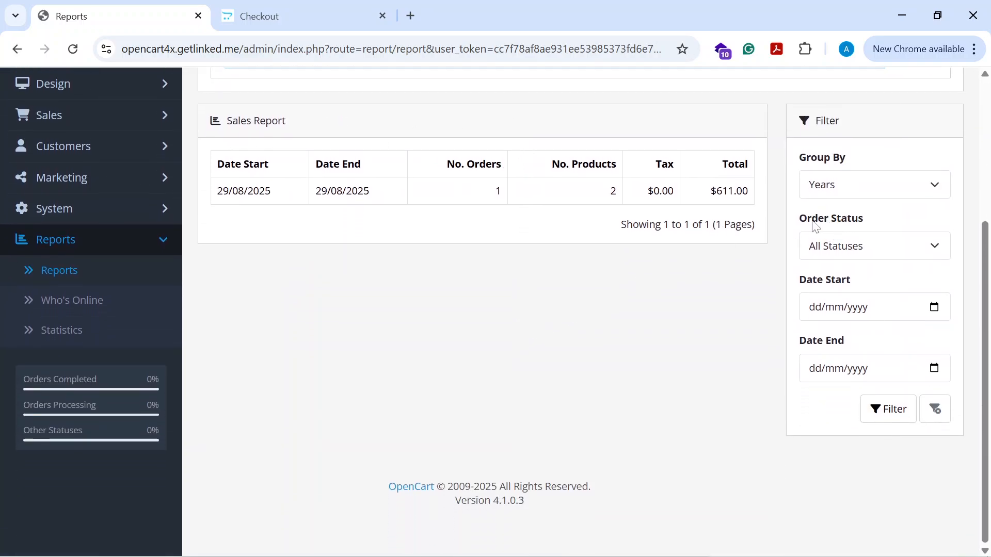
scroll(601, 257, "up", 2)
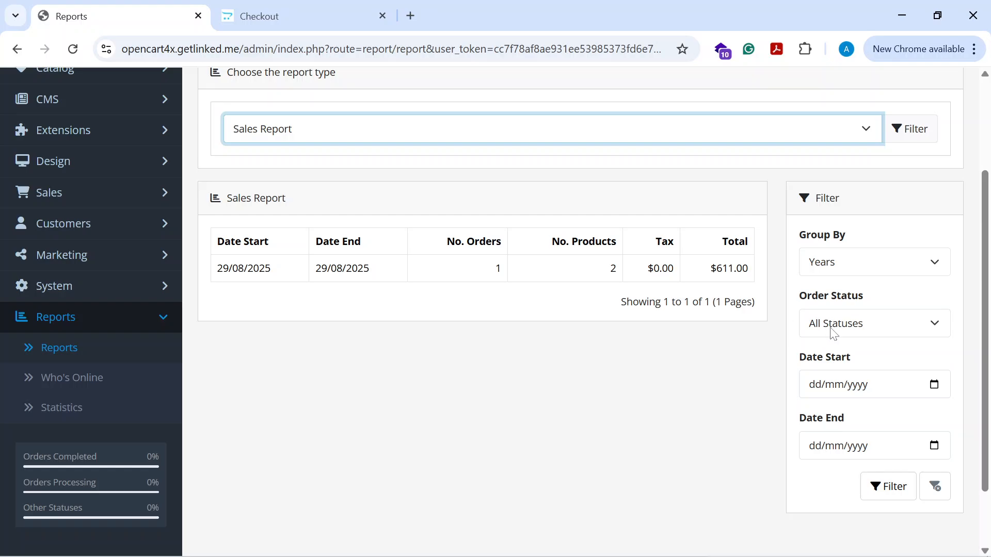
left_click(833, 328)
scroll(851, 181, "down", 1)
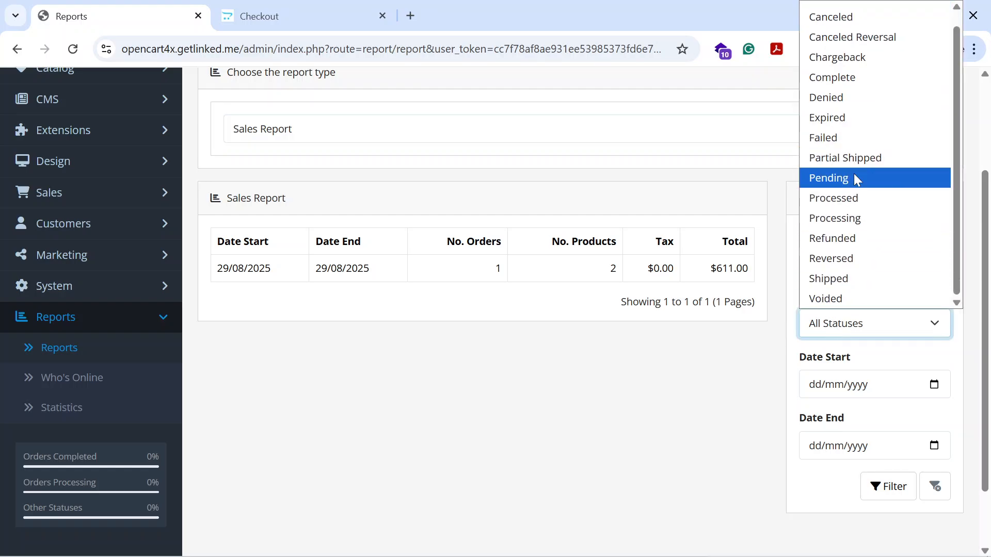
scroll(857, 107, "up", 1)
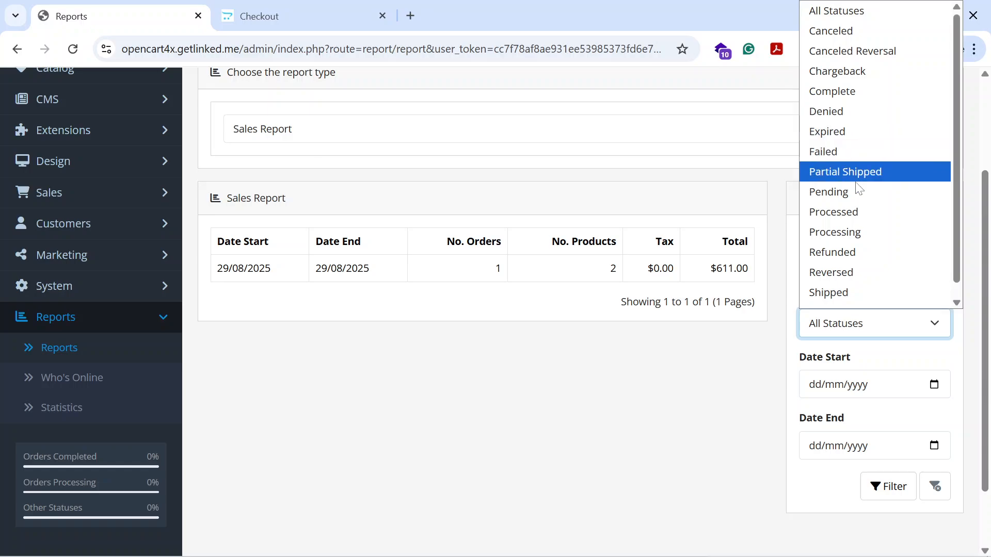
left_click(831, 197)
left_click(911, 491)
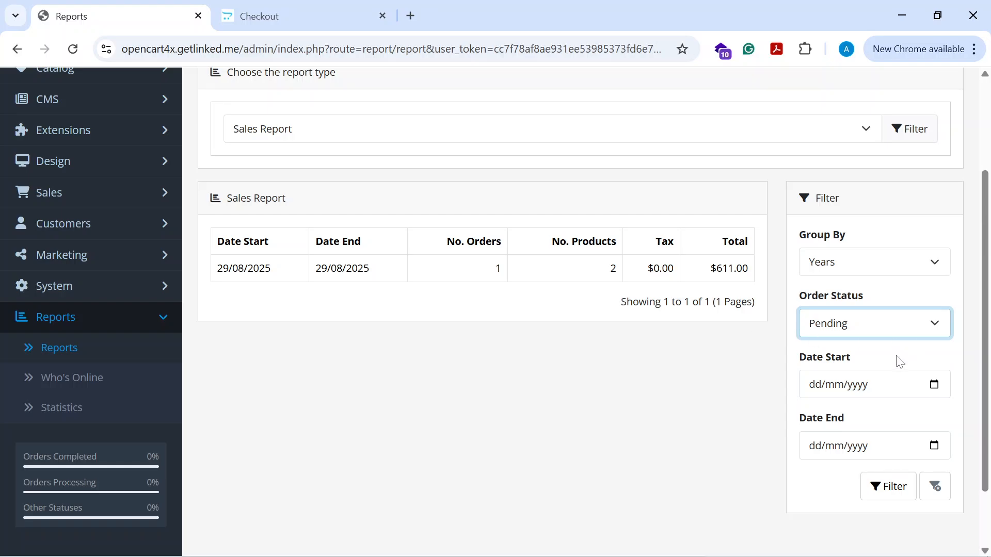
left_click(866, 326)
scroll(857, 206, "down", 1)
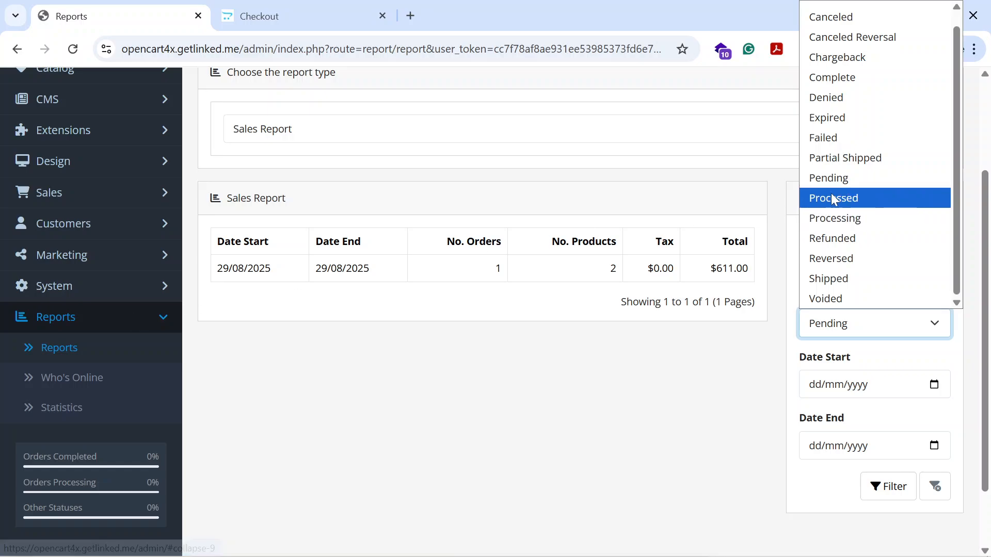
Open the list of order statuses in the system's localisation settings.
left_click(92, 287)
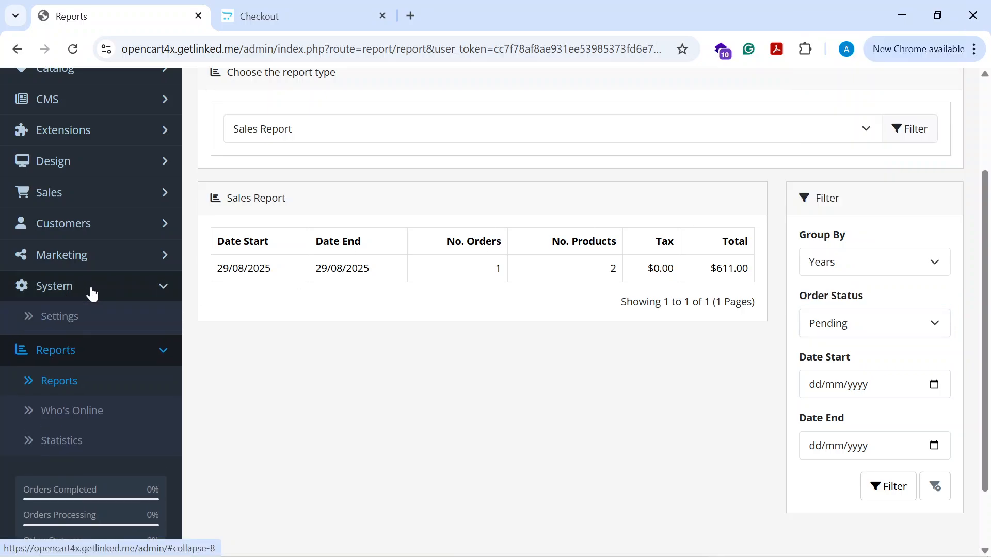
scroll(95, 294, "down", 1)
left_click(129, 355)
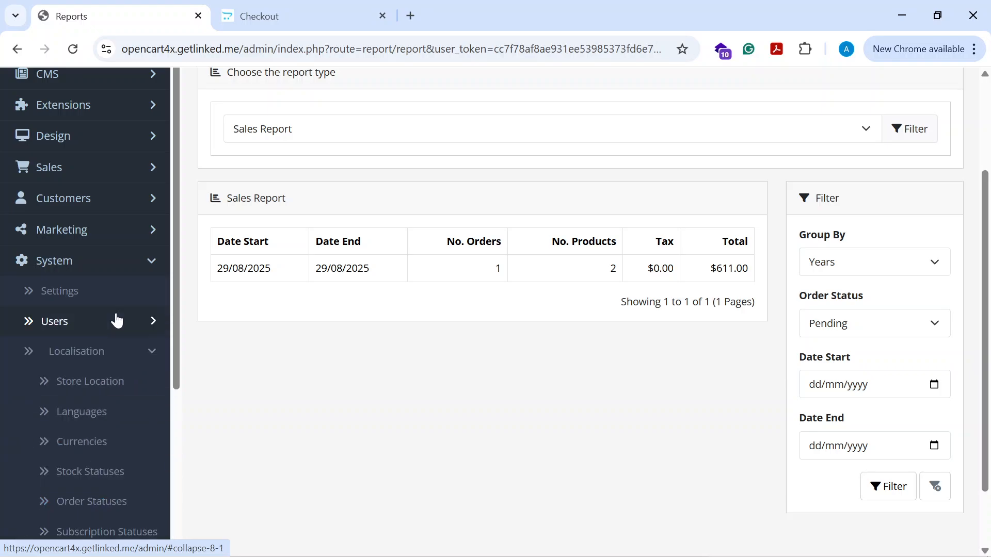
scroll(147, 320, "down", 4)
left_click(103, 280)
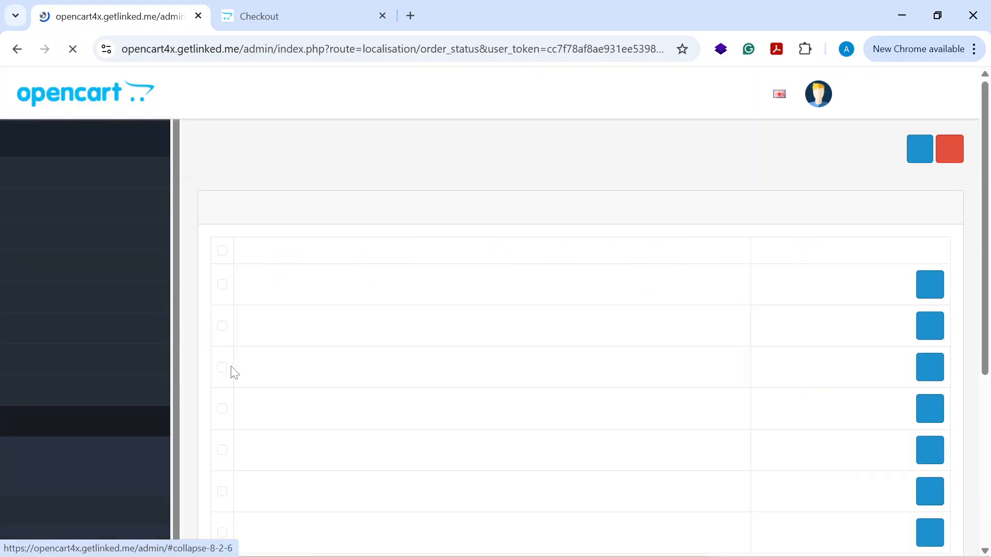
Rename the Partial Shipped order status to "Shipped X" and save it.
scroll(198, 351, "down", 3)
scroll(239, 316, "down", 3)
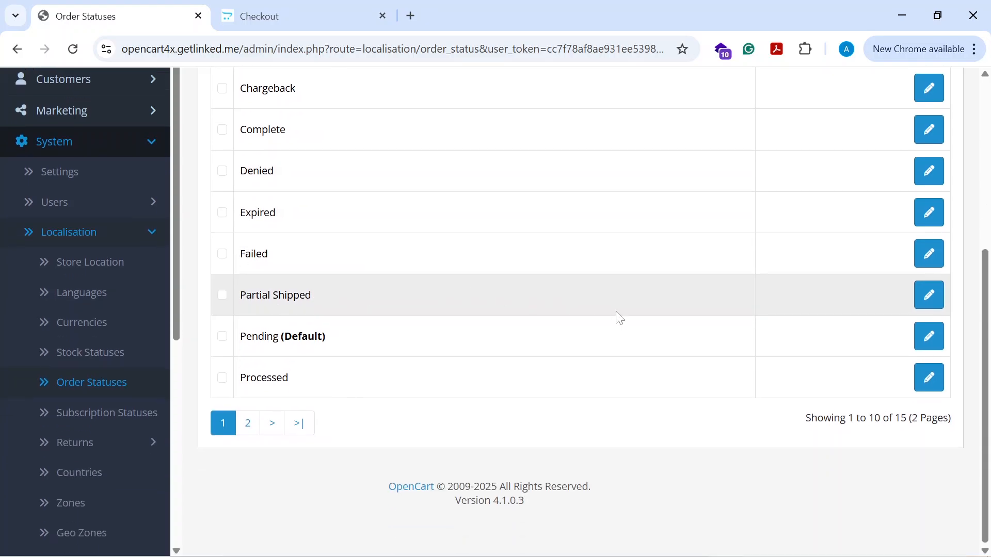
scroll(414, 309, "up", 3)
scroll(378, 304, "down", 3)
left_click(928, 295)
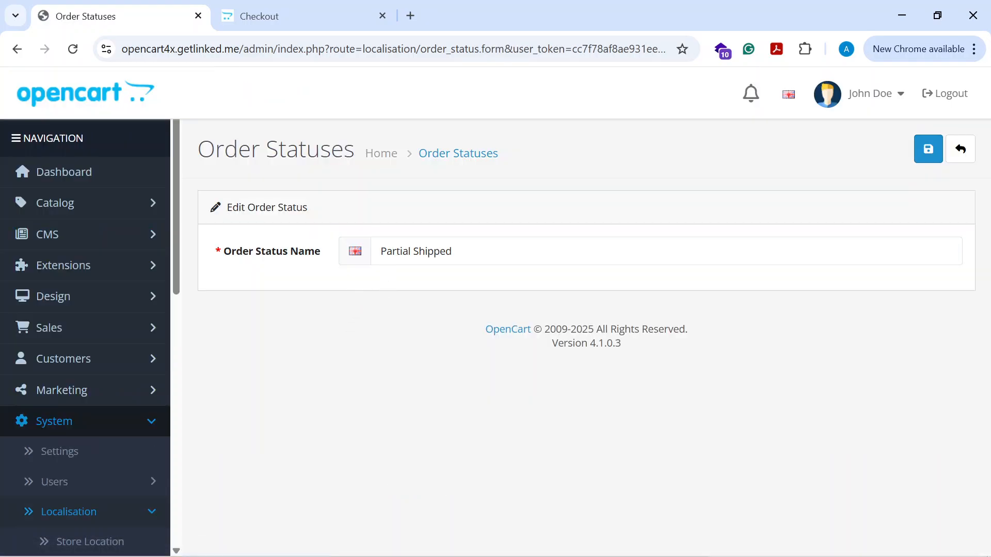
double_click(396, 251)
key("BackSpace")
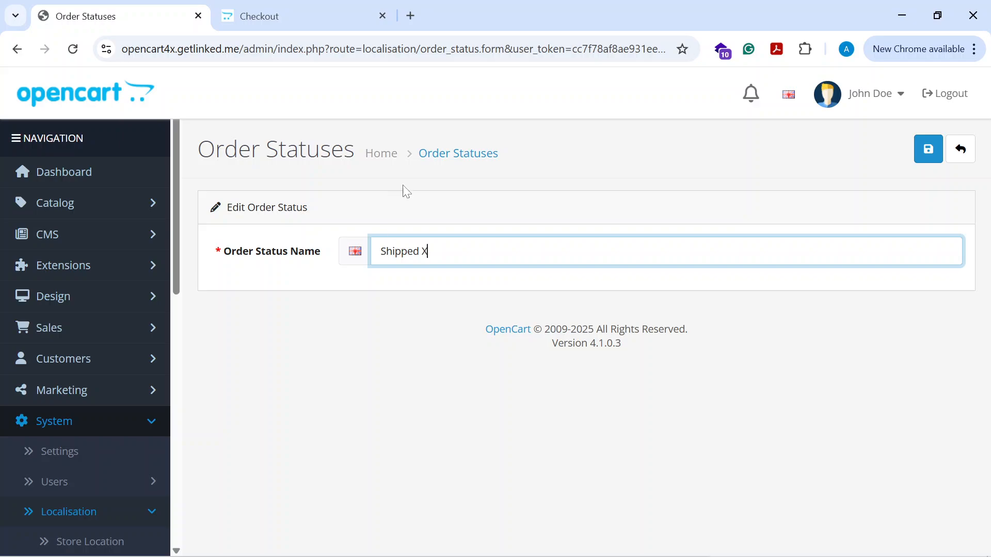
left_click(928, 149)
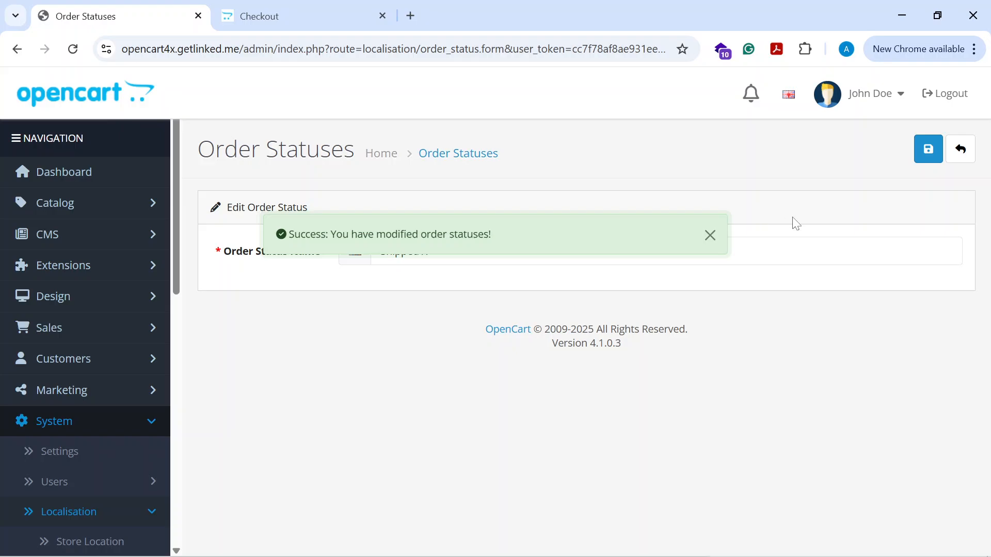
Return to the order status list, rename the Chargeback status to "Chargeback y" and save it.
left_click(960, 150)
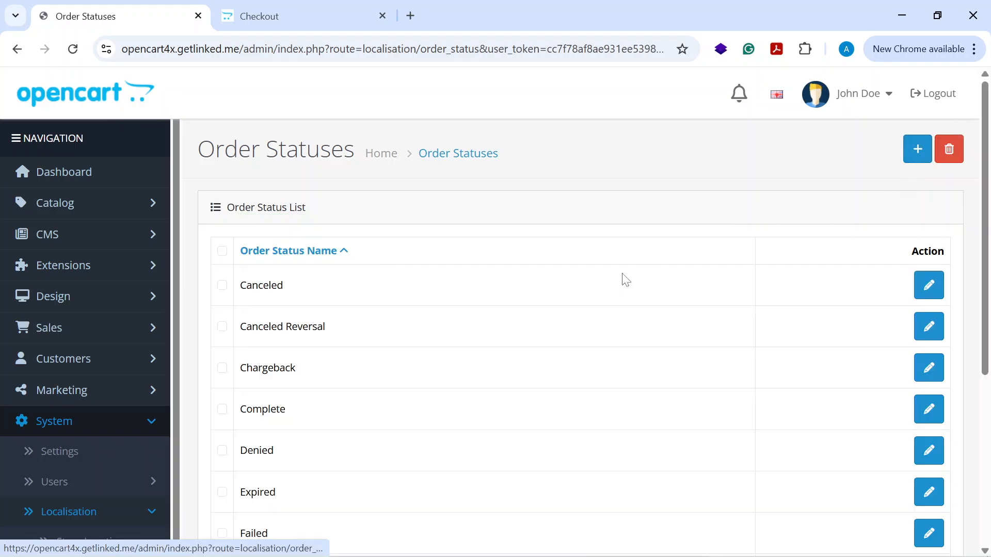
scroll(451, 340, "down", 5)
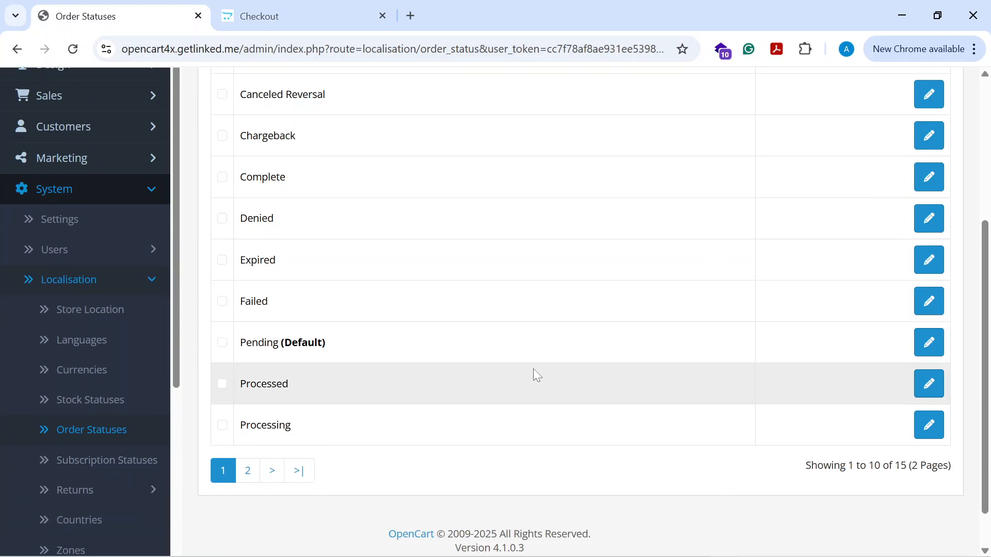
scroll(533, 374, "up", 2)
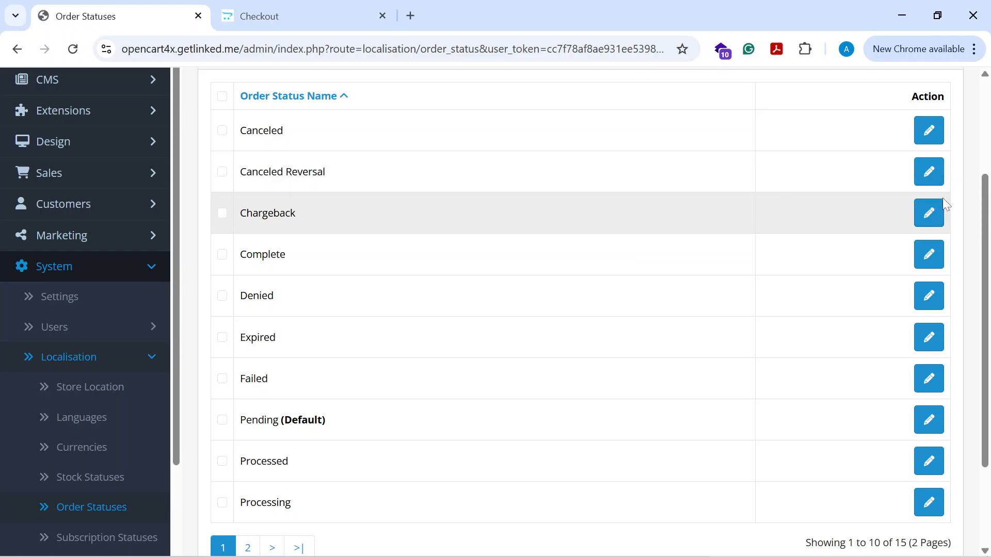
left_click(923, 214)
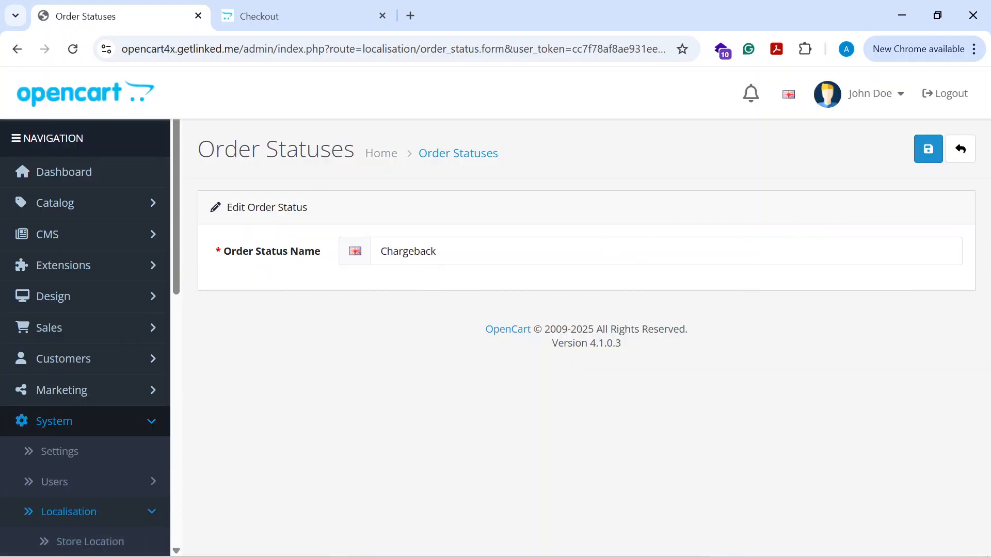
left_click(437, 251)
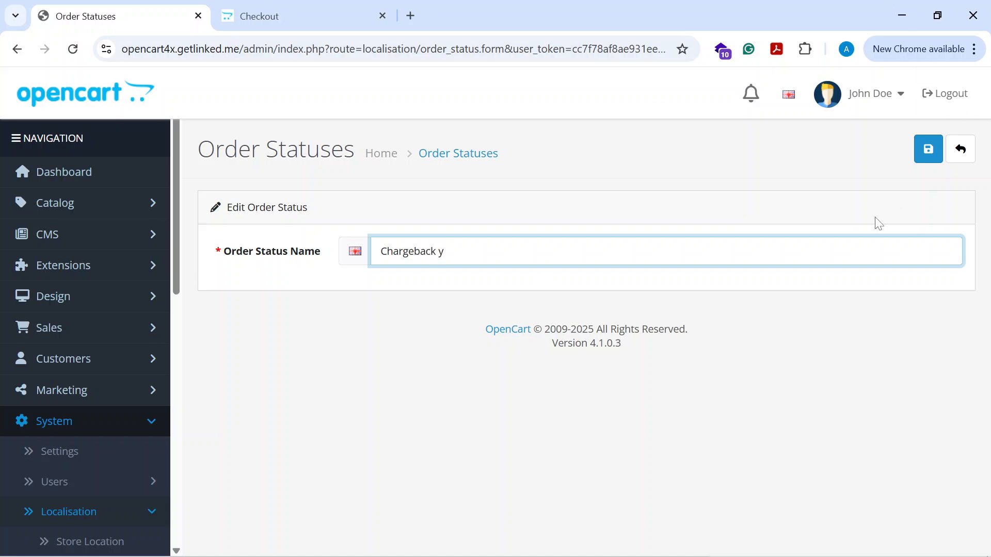
left_click(926, 151)
scroll(93, 286, "down", 2)
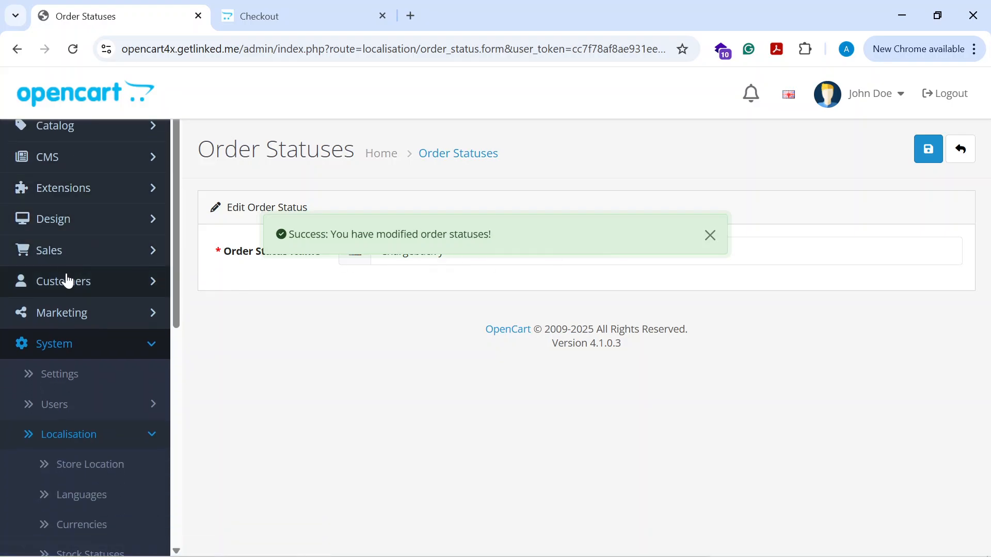
Open the list of orders in the sales section.
scroll(72, 258, "down", 2)
left_click(93, 178)
left_click(93, 213)
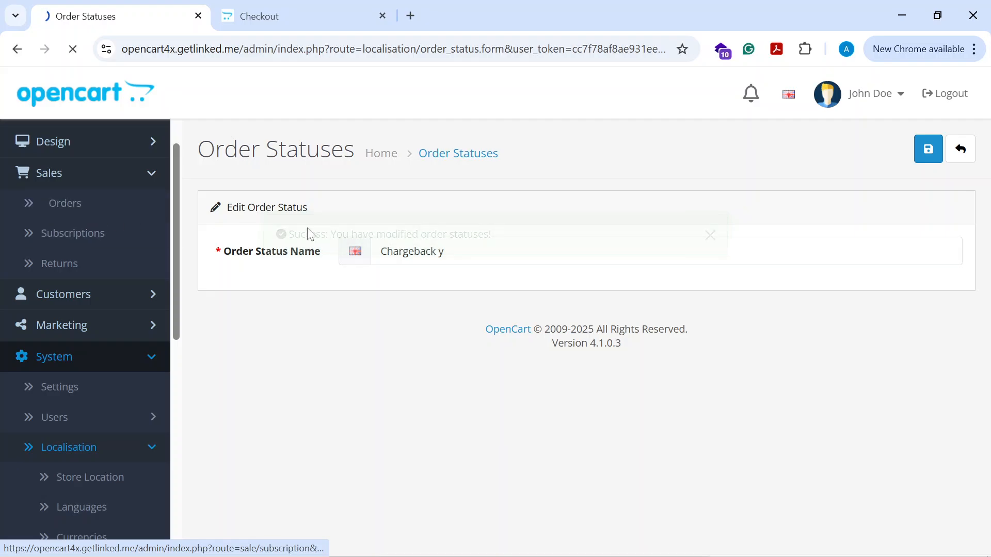
Check the options of the orders list's order status filter for the renamed Chargeback y and Shipped X statuses, leaving the filter unset.
scroll(695, 347, "down", 3)
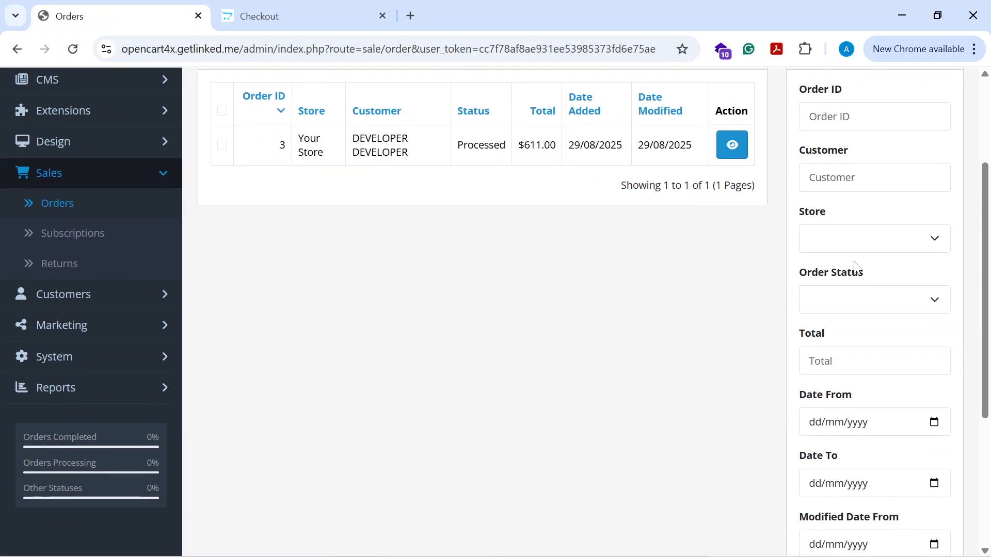
left_click(869, 299)
scroll(865, 206, "down", 2)
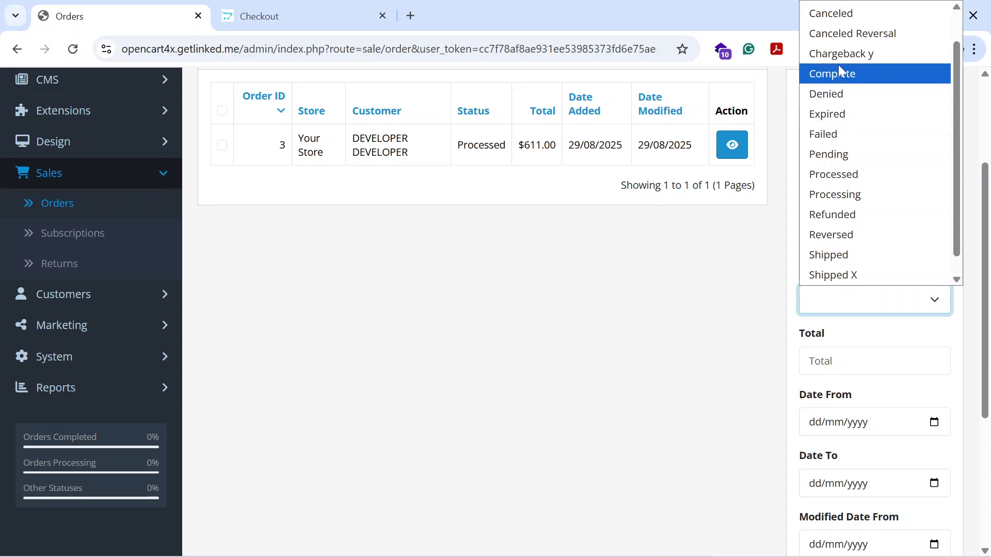
scroll(859, 268, "down", 1)
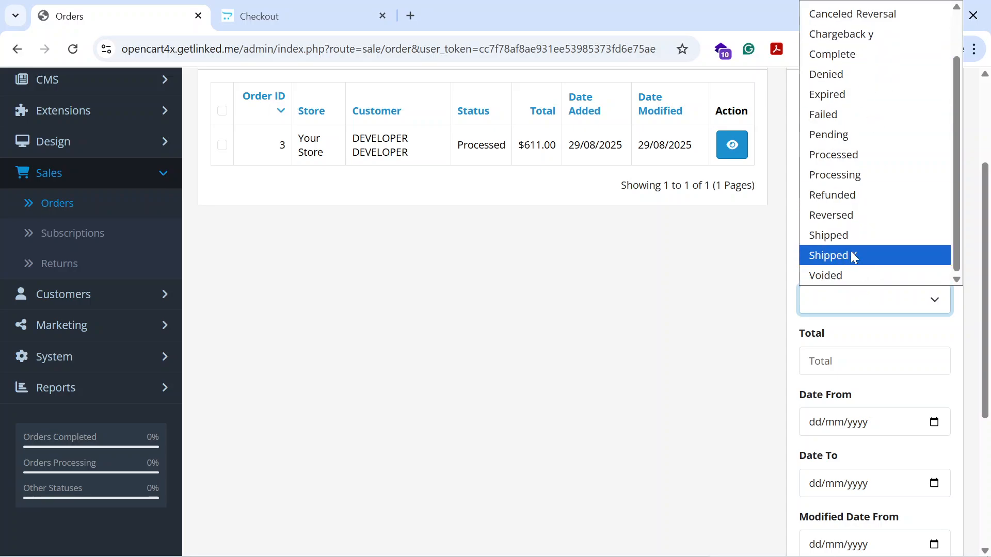
left_click(715, 300)
left_click(857, 302)
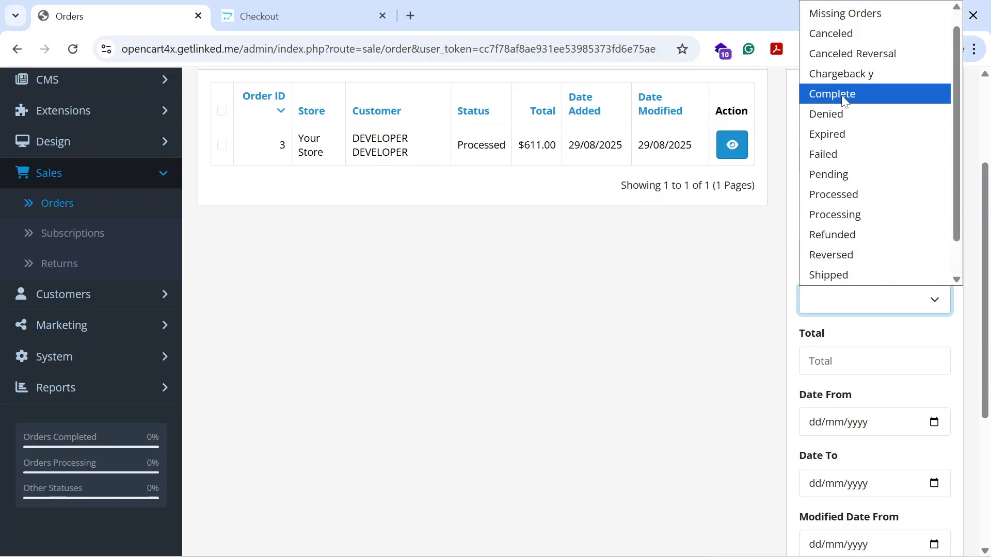
left_click(717, 273)
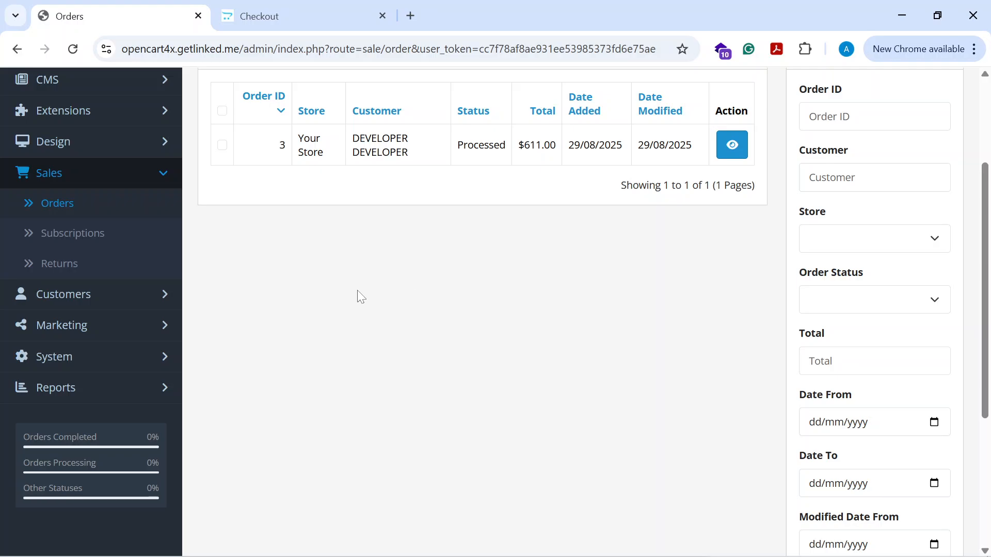
scroll(324, 309, "up", 1)
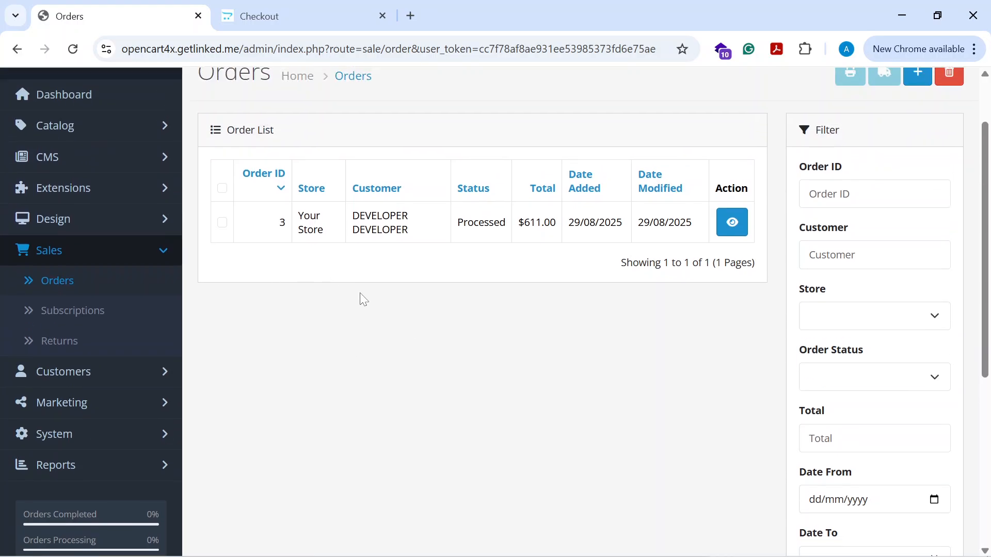